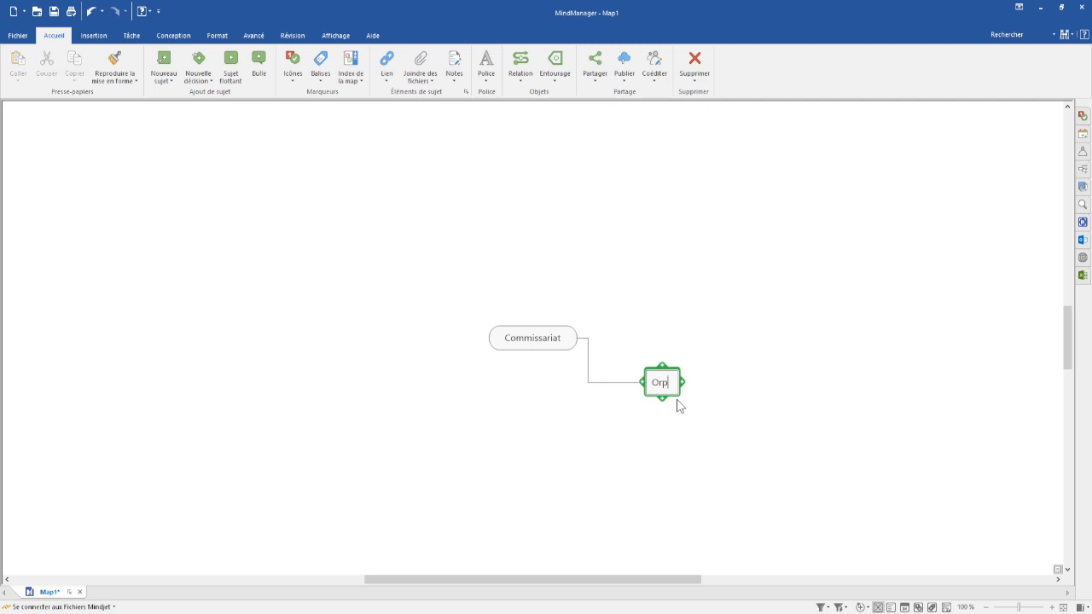
Name the lower linked topic "Orphelinat" and add a "Famille d'accueil" topic above it, linked from Commissariat
type("helinat")
key("Return")
left_click(567, 342)
left_click_drag(583, 344, 664, 294)
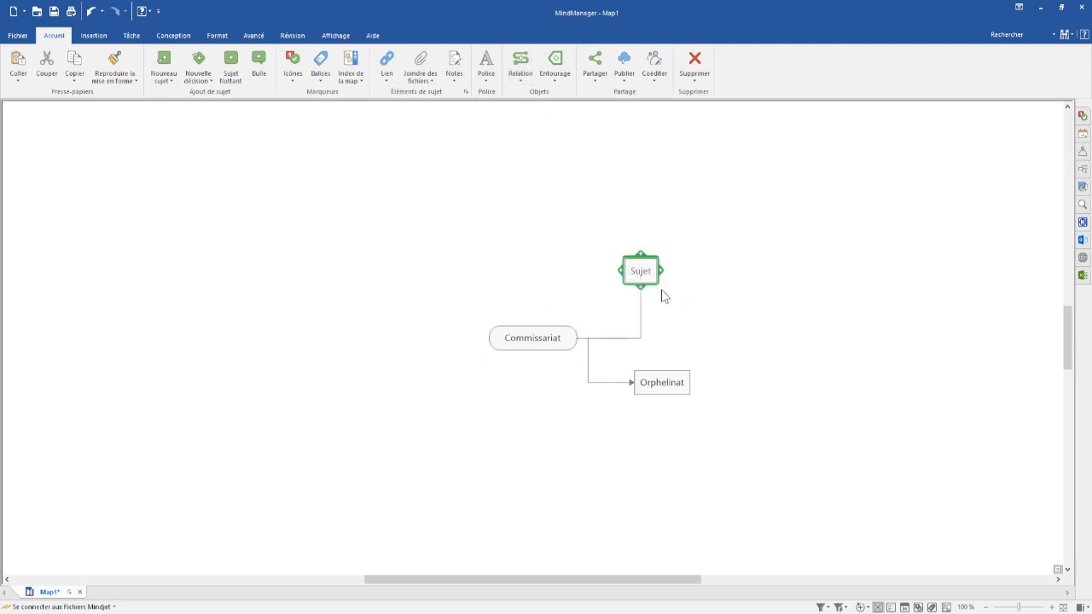
type("Famille")
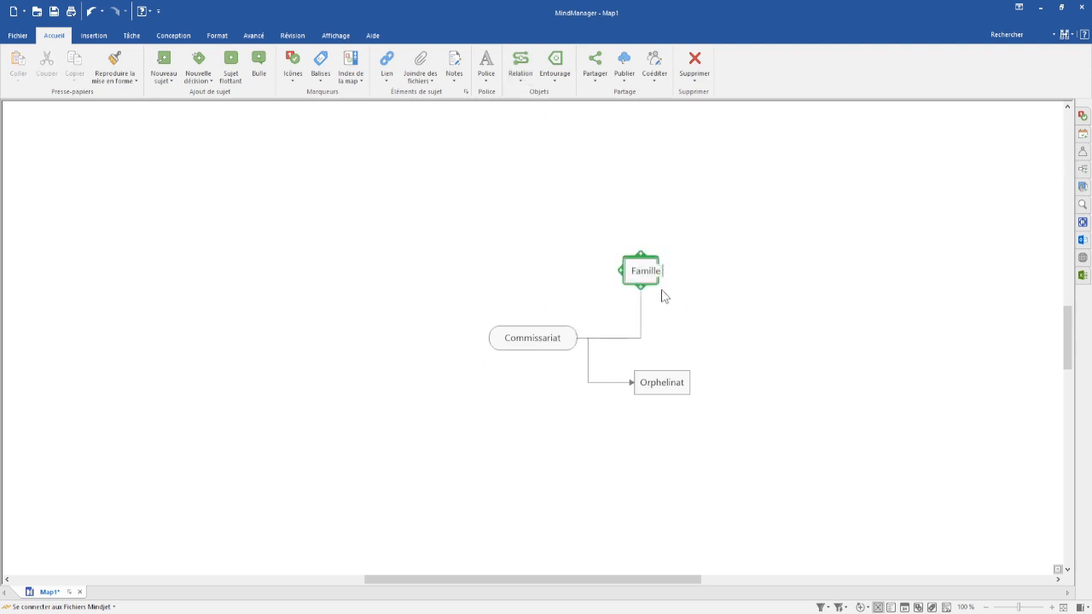
type(" d'accueil")
left_click(709, 308)
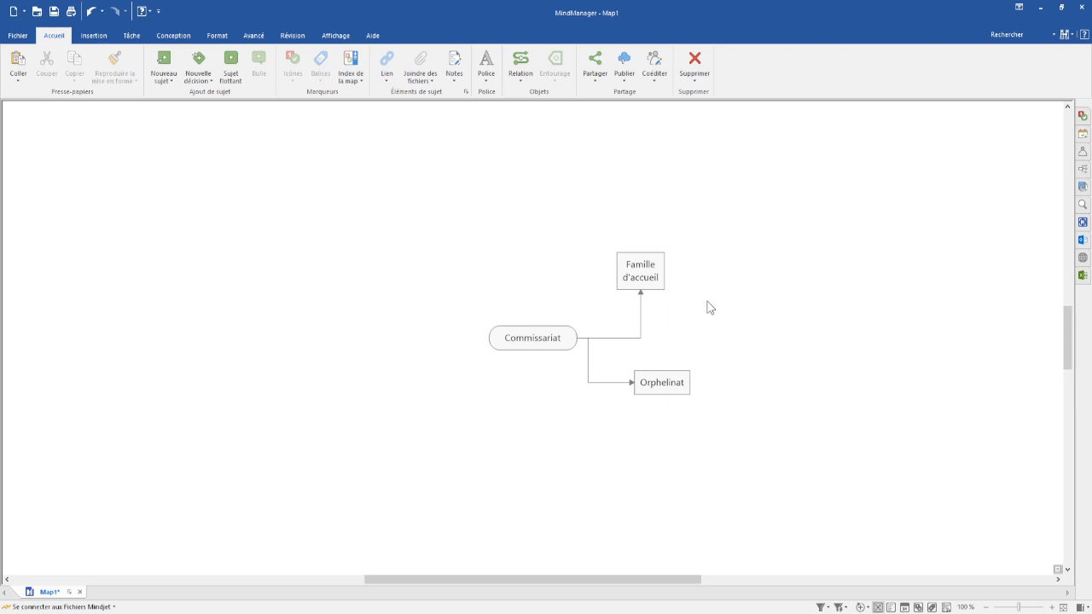
Add an "Ecole" topic to the right of Famille d'accueil, linked from both Famille d'accueil and Orphelinat
key("ctrl+shift+r")
left_click(775, 292)
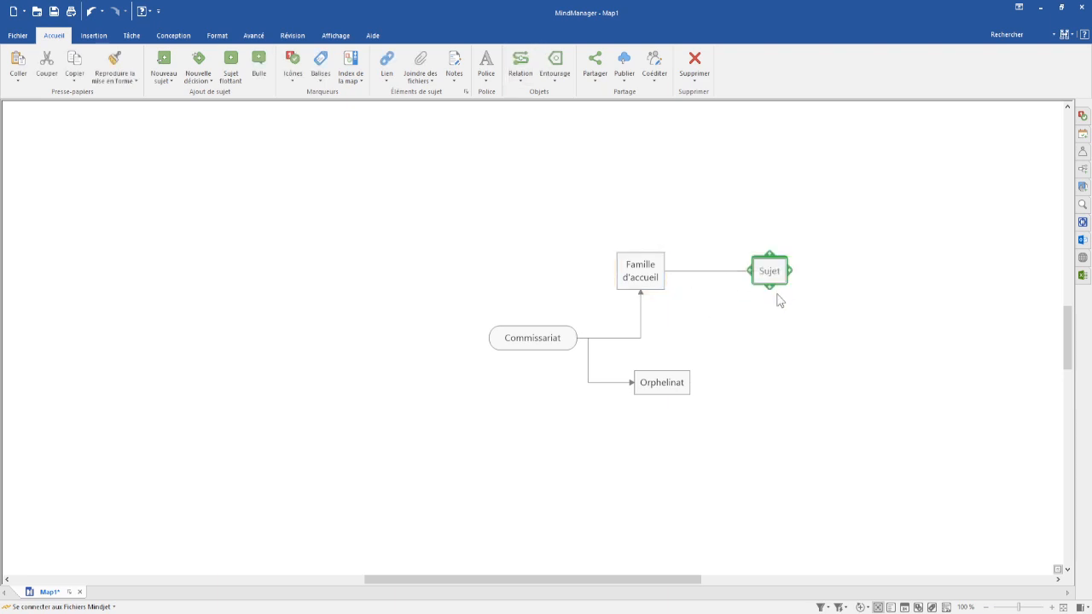
type("Ecole")
key("Return")
left_click(685, 385)
left_click_drag(694, 384, 794, 312)
Add an "Amis" topic above and to the right of Famille d'accueil, linked from Famille d'accueil
left_click(660, 270)
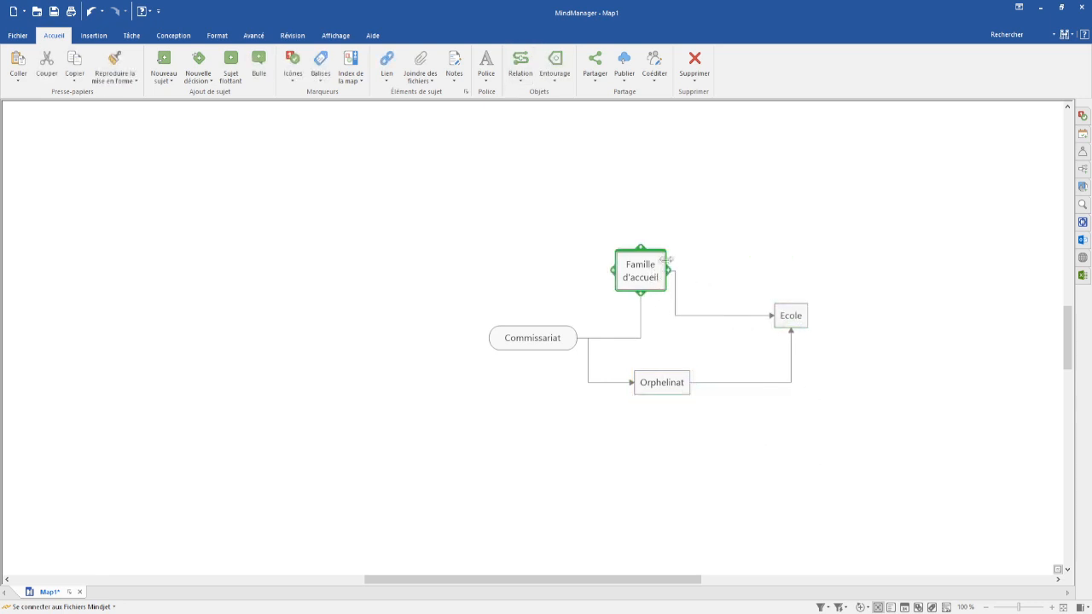
left_click_drag(641, 253, 754, 213)
left_click(754, 208)
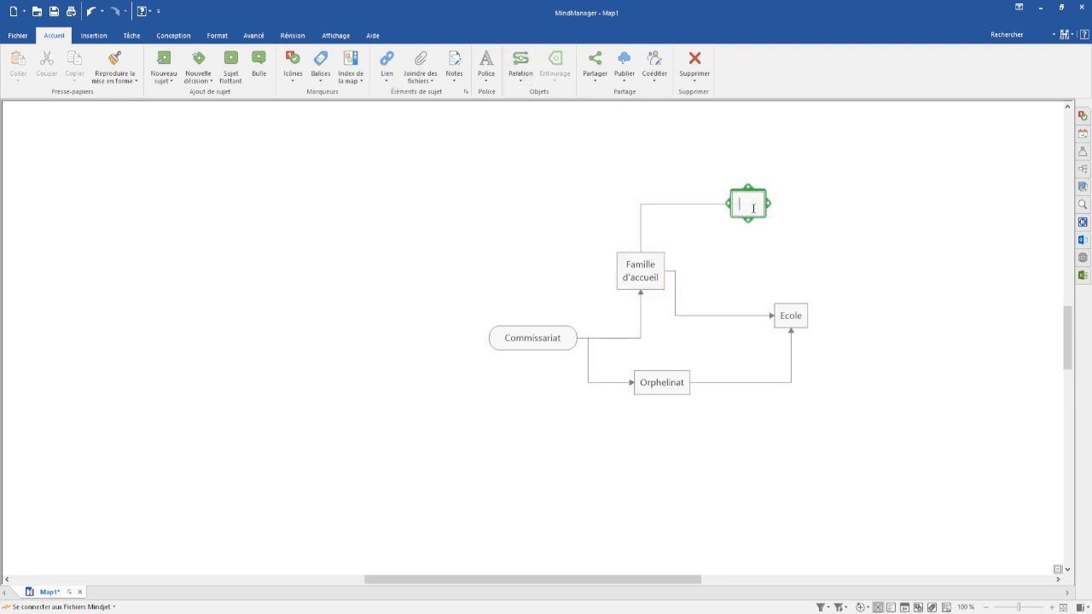
type("Amis")
left_click(740, 247)
Add a "Salle d'arcade" topic to the right of Amis, linked from Amis
left_click_drag(805, 268, 580, 288)
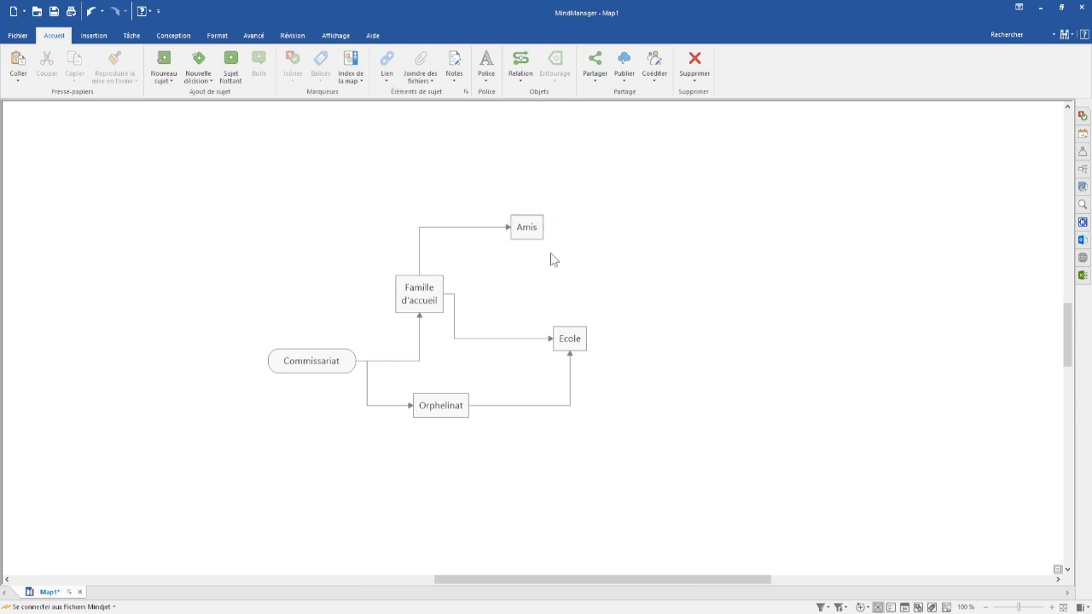
left_click(540, 231)
left_click_drag(549, 233, 643, 248)
left_click(636, 227)
type("Salle d'arcade")
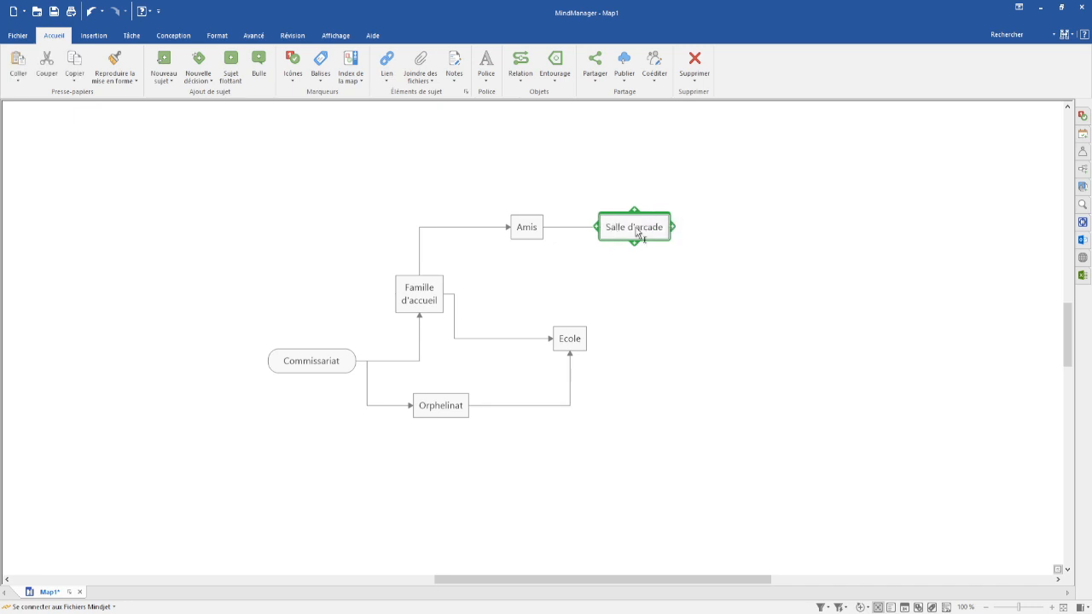
Add a "Foret" topic to the right of Ecole, linked from Ecole
left_click(581, 339)
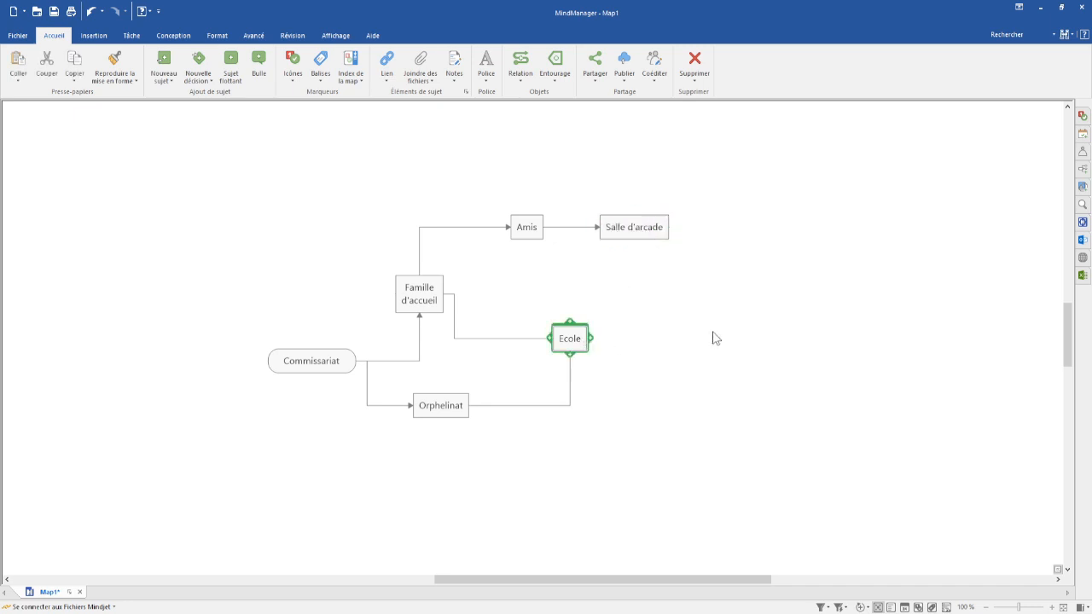
left_click(708, 323)
left_click(578, 337)
left_click_drag(591, 338, 704, 319)
left_click(704, 319)
type("For")
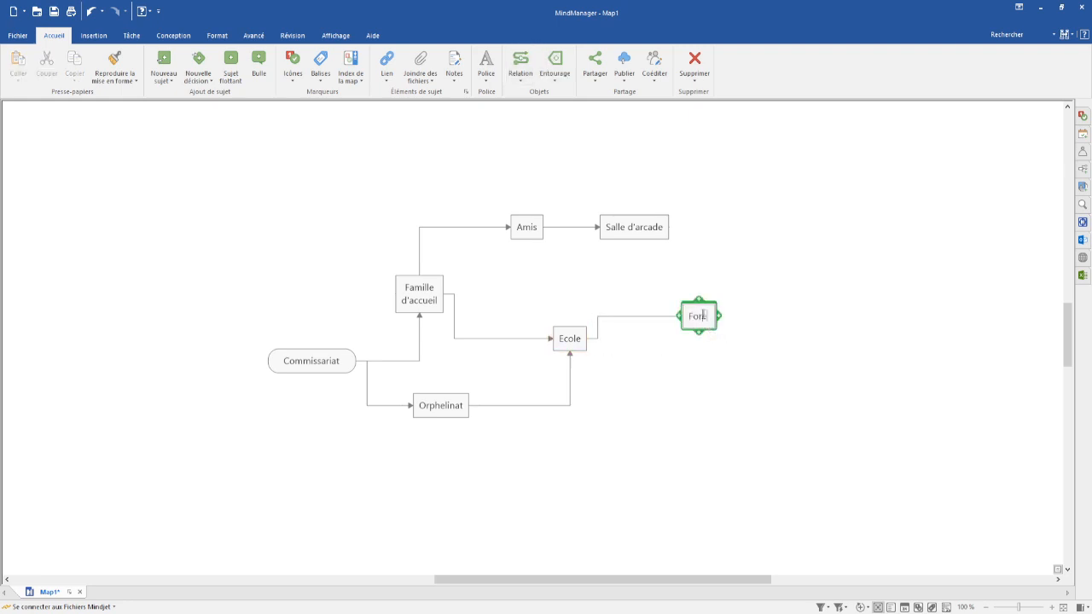
type("êt")
key("Return")
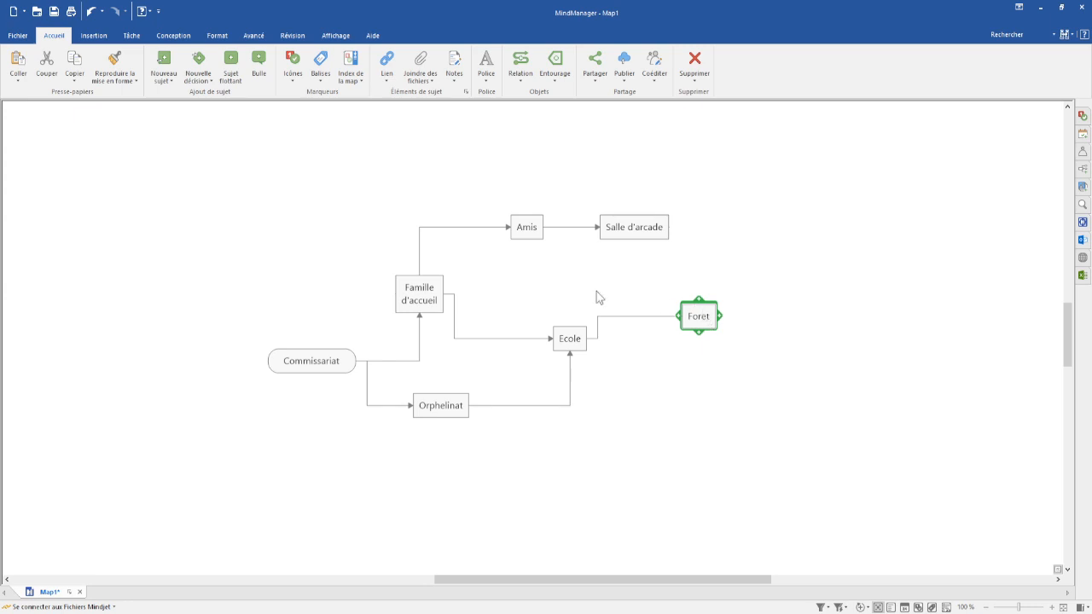
Add a "Confrontation finale" topic to the right of Foret, linked from Foret
left_click_drag(724, 323, 809, 301)
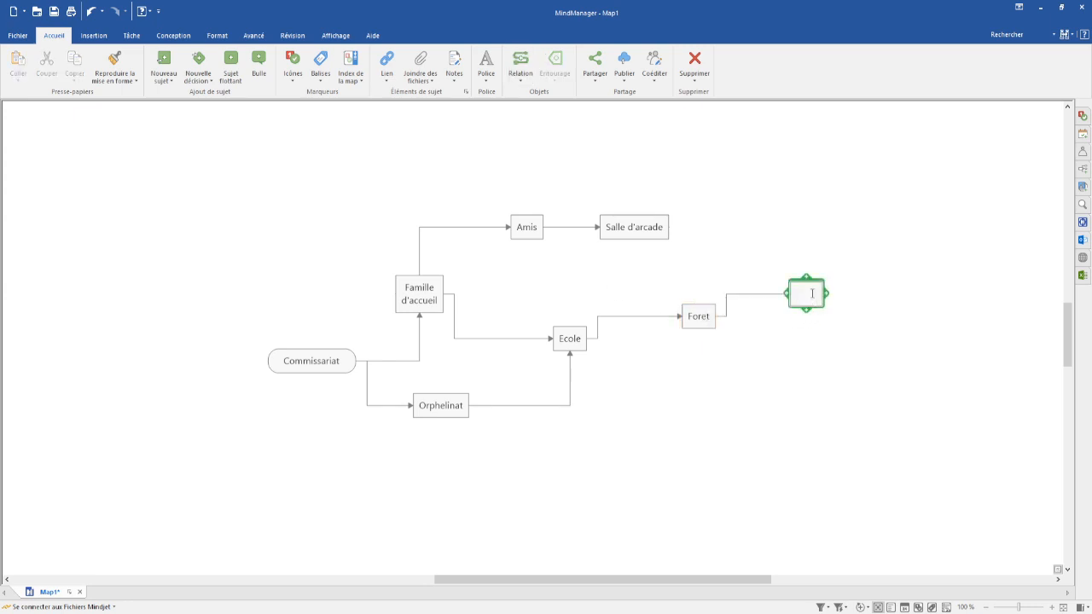
type("Confrontation finale")
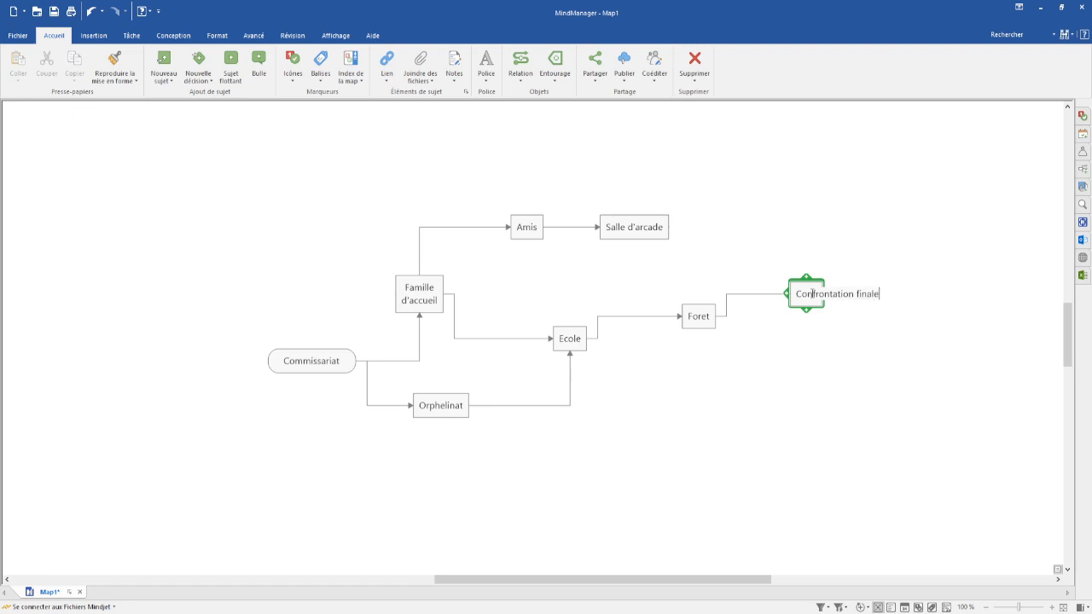
key("Return")
Draw a relation from the Salle d'arcade topic to the Foret topic
left_click(667, 232)
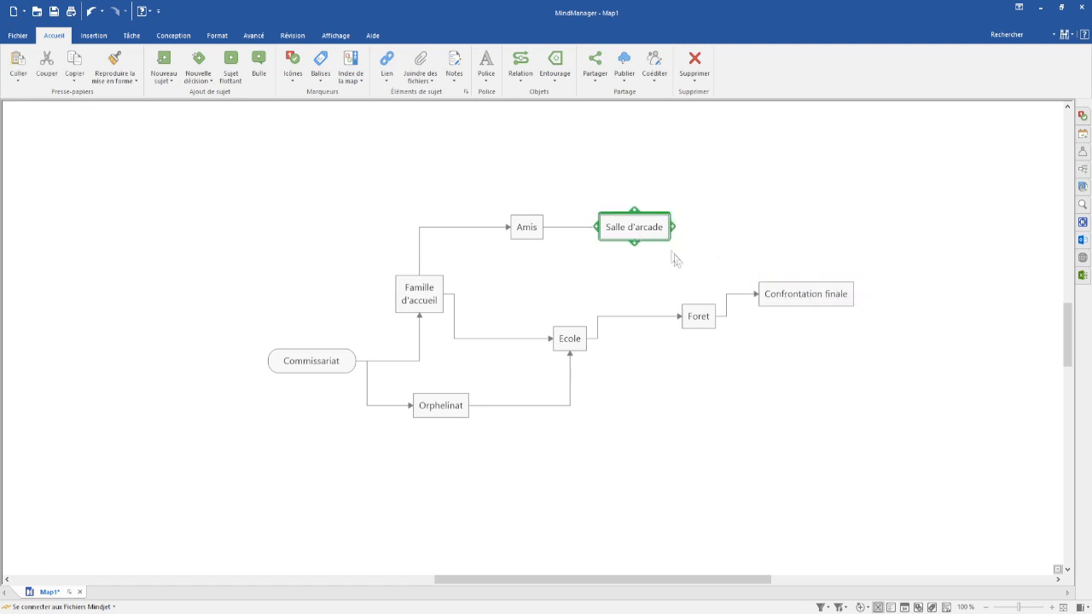
left_click_drag(633, 242, 700, 322)
left_click_drag(678, 426, 638, 464)
Try the Rectangle shape on the Commissariat topic and settle on Rectangle arrondi
left_click(307, 403)
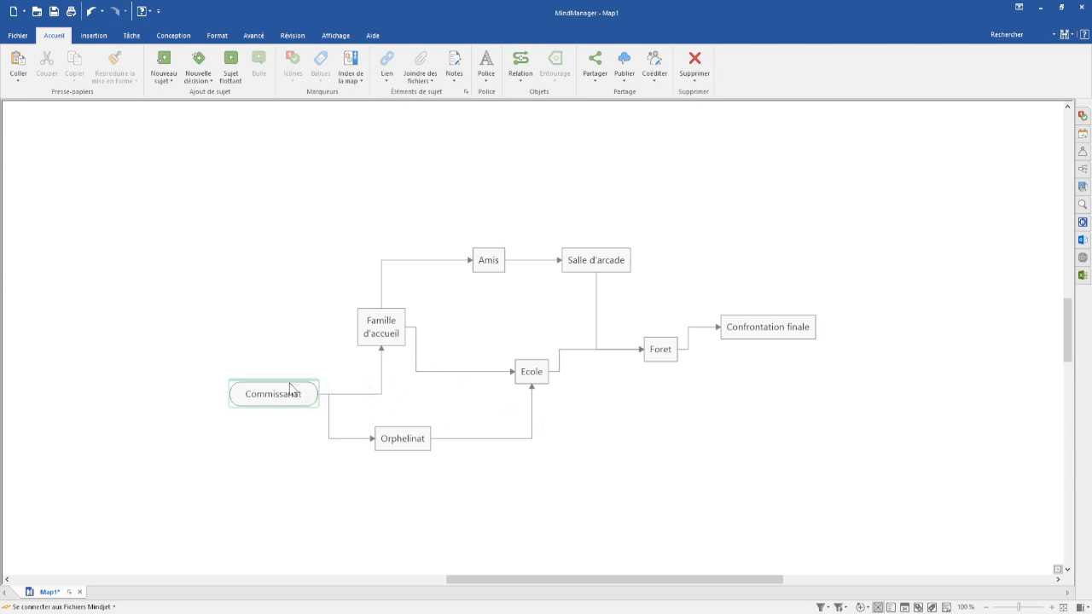
left_click(290, 388)
right_click(290, 389)
left_click(346, 372)
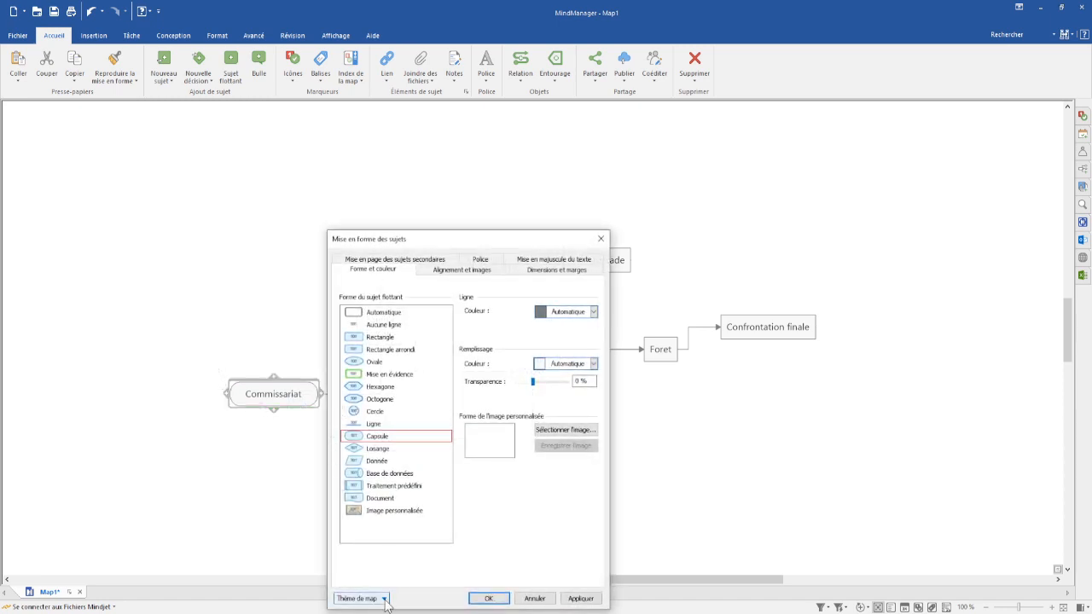
left_click_drag(472, 240, 854, 160)
left_click(761, 258)
left_click(962, 519)
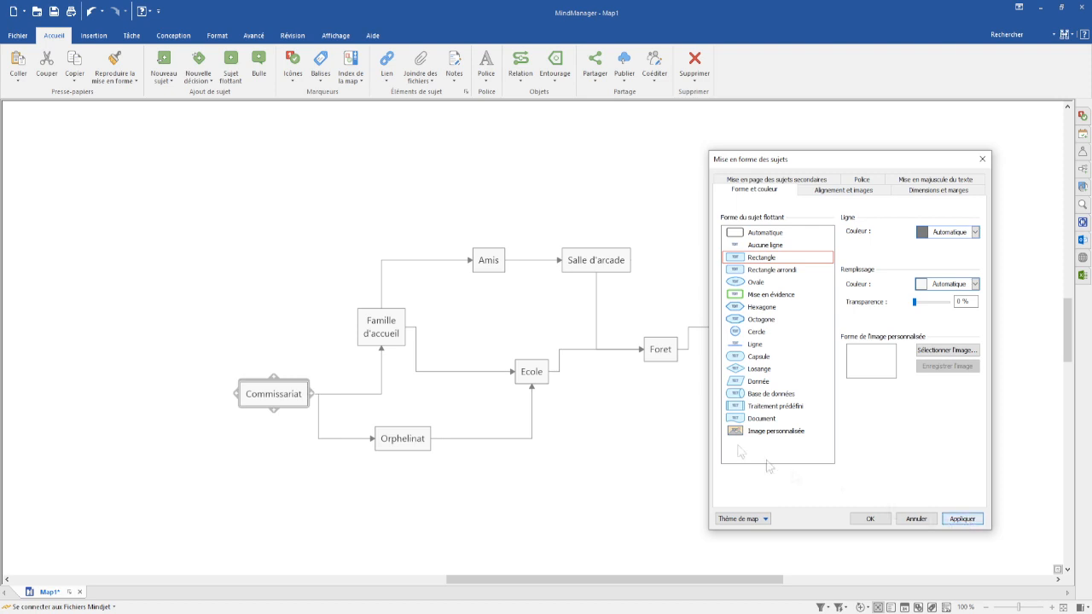
left_click(761, 270)
left_click(962, 518)
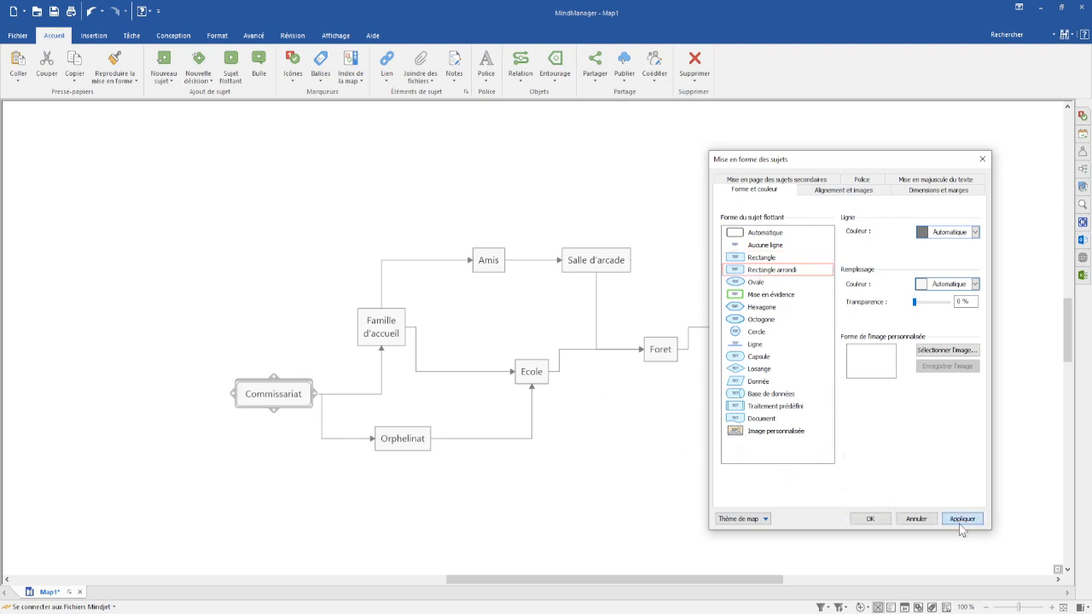
Adopt the Commissariat topic's formatting as the default theme for this map and accept the topic formatting
left_click(765, 519)
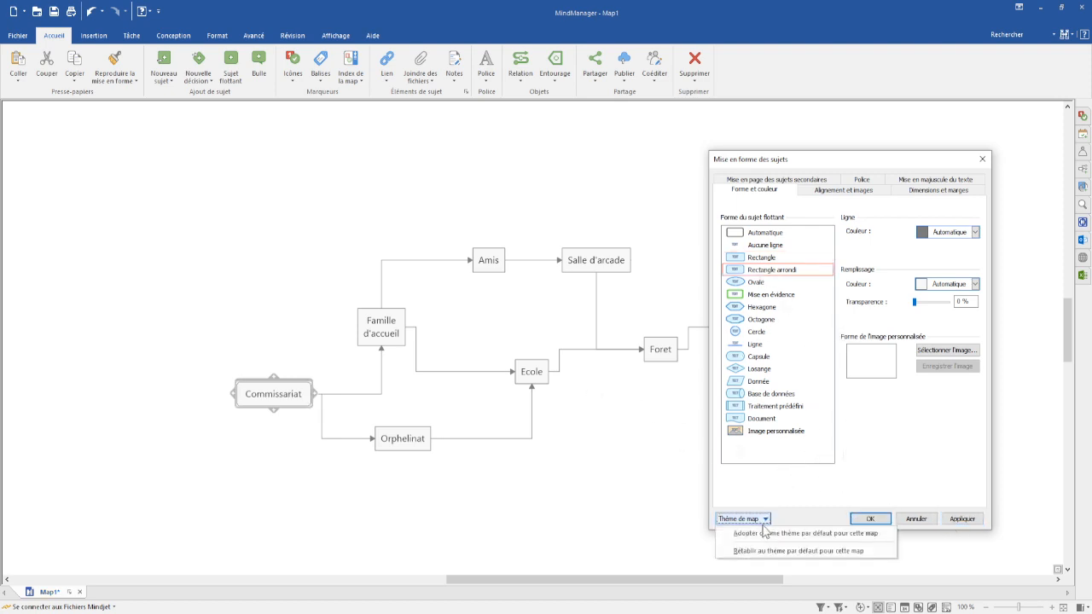
left_click(763, 533)
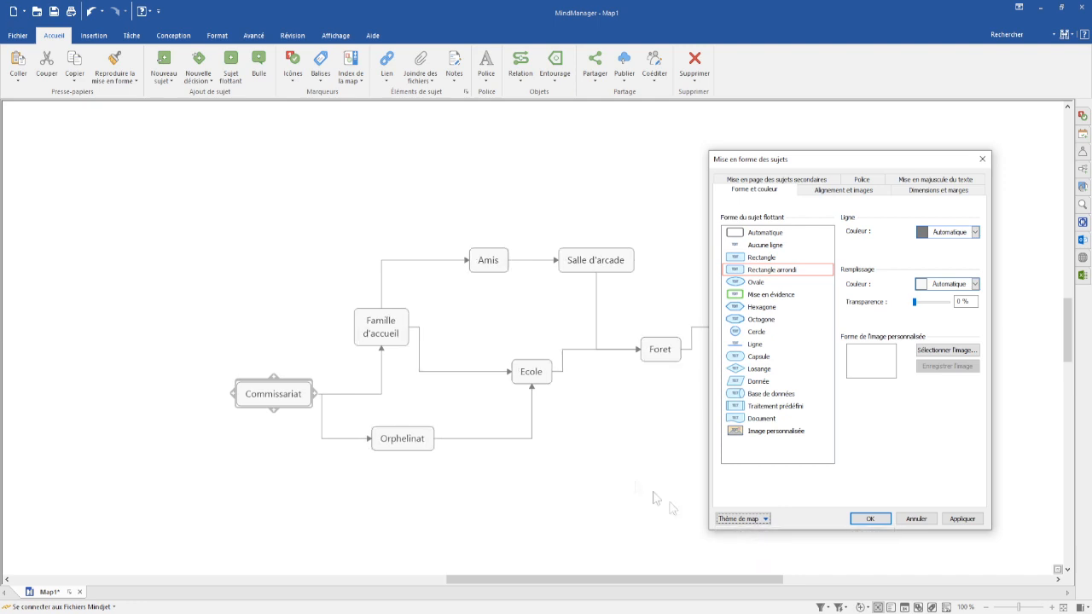
left_click(871, 519)
left_click(816, 349)
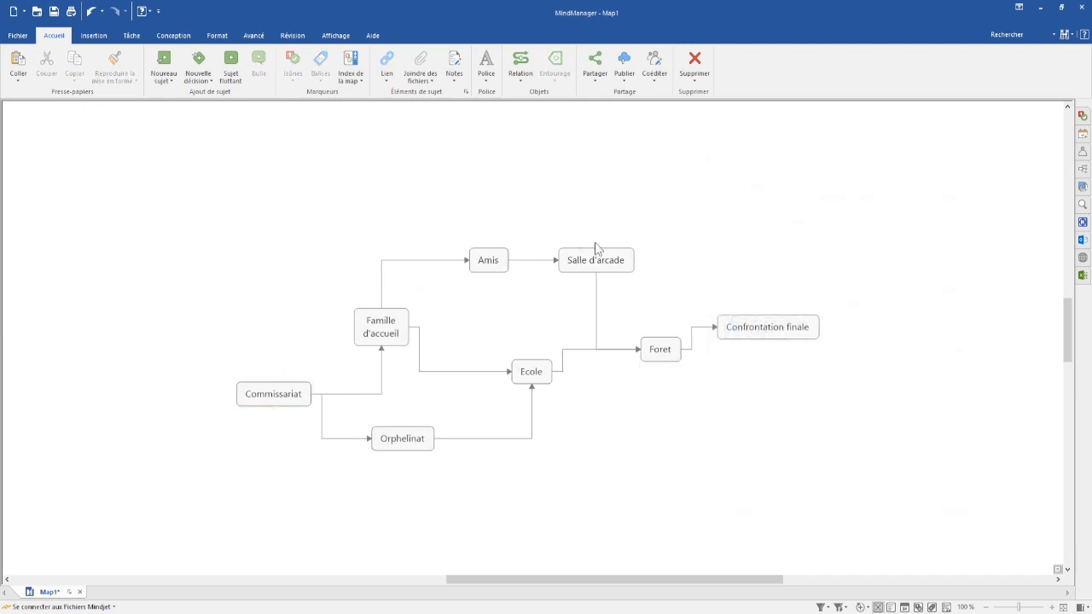
Format the relation between Commissariat and Famille d'accueil with the Droite line shape and automatic adjustment
double_click(382, 373)
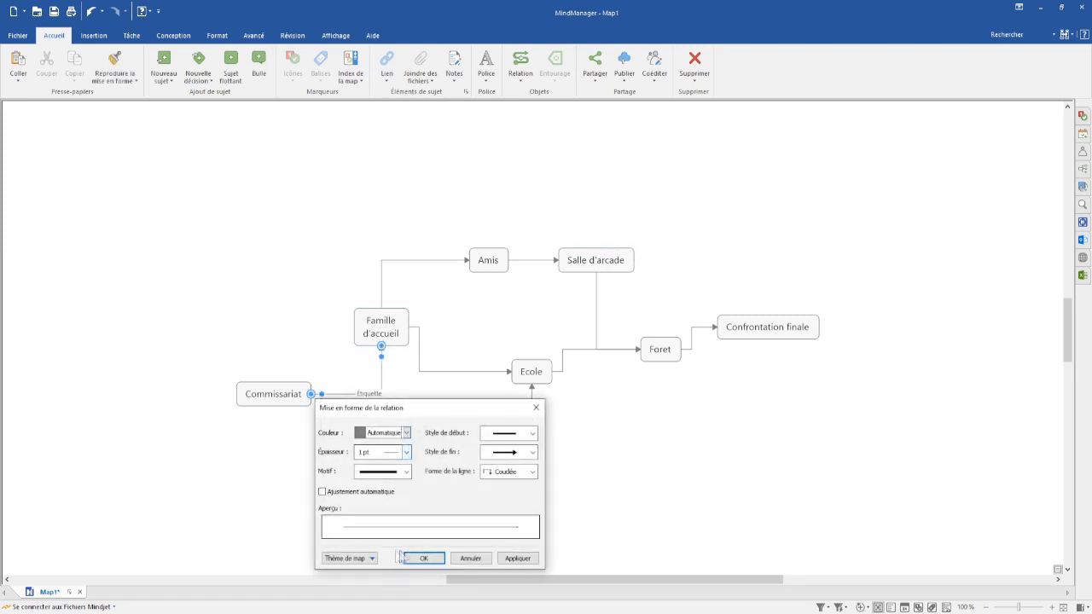
left_click(370, 558)
key("Escape")
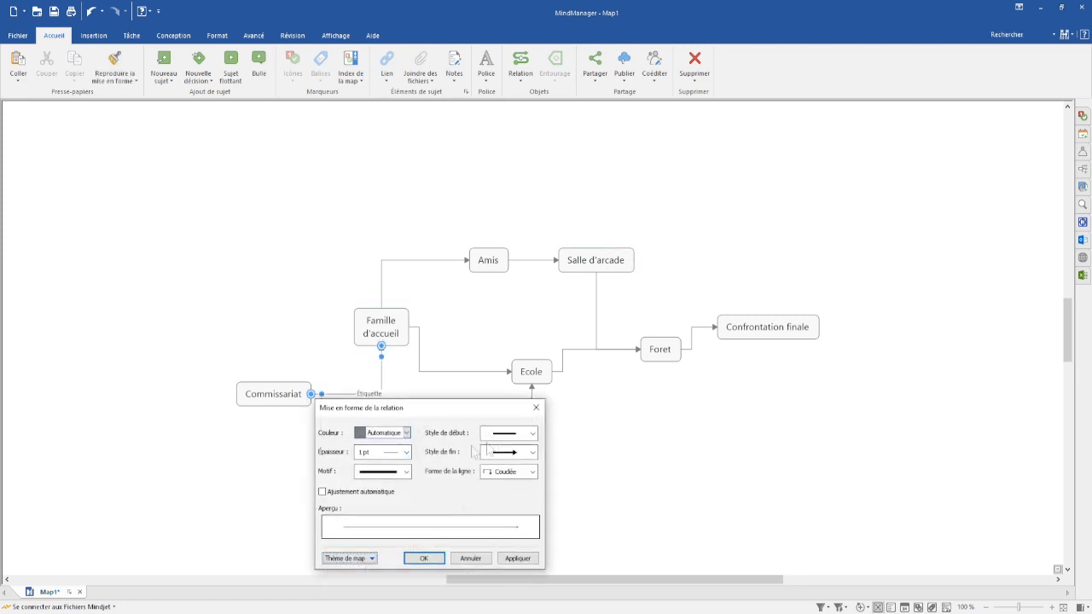
left_click(520, 474)
left_click(503, 494)
left_click(323, 491)
left_click(519, 560)
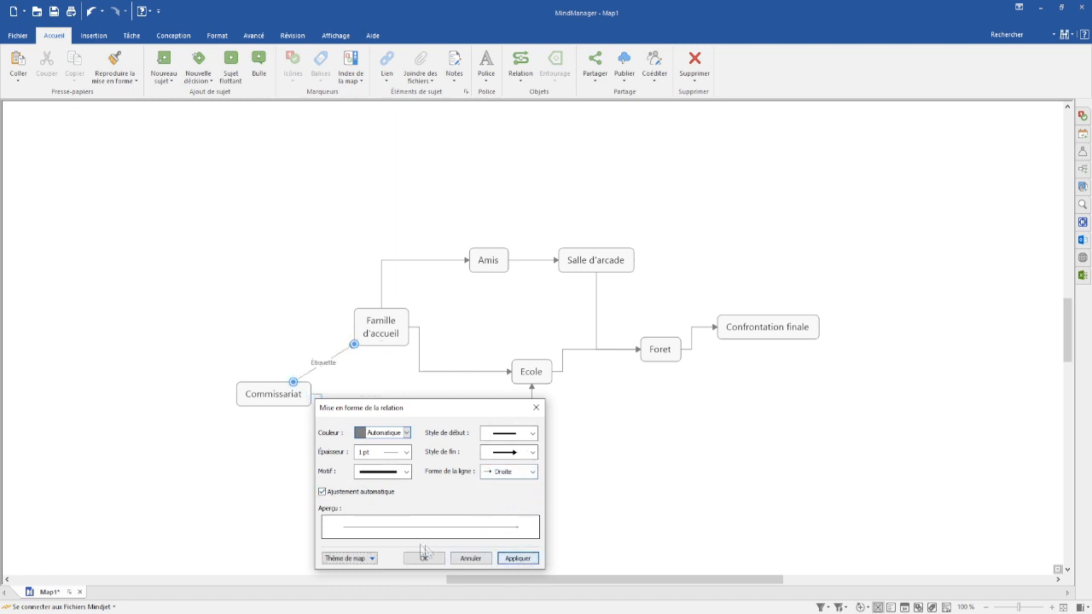
Adopt this relation's formatting as the default theme for the map and accept the relation formatting
left_click(346, 558)
left_click(348, 574)
left_click(423, 558)
Rearrange the Ecole, Famille d'accueil, Amis, Salle d'arcade, Foret and Confrontation finale topics to spread out the straight relations
left_click_drag(528, 380, 550, 448)
left_click_drag(408, 343, 453, 345)
left_click_drag(488, 261, 531, 283)
left_click_drag(597, 260, 641, 238)
left_click_drag(662, 350, 661, 394)
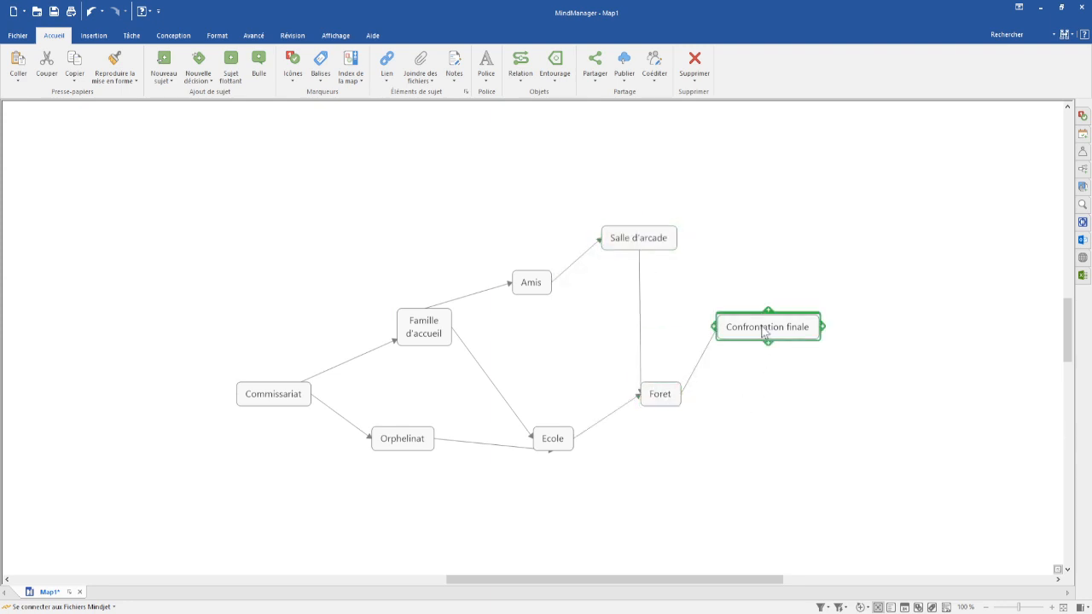
left_click_drag(765, 334, 808, 312)
left_click_drag(639, 245, 617, 312)
left_click_drag(529, 284, 510, 239)
left_click(703, 458)
Select everything on the map and turn on Ajustement automatique for all the relations
left_click_drag(742, 445, 688, 422)
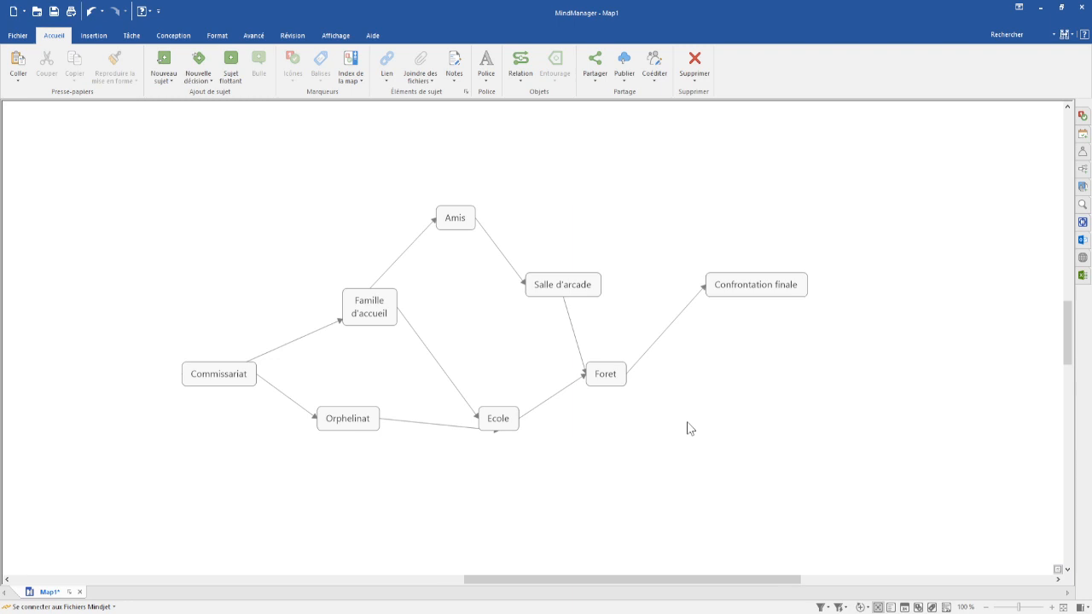
double_click(404, 426)
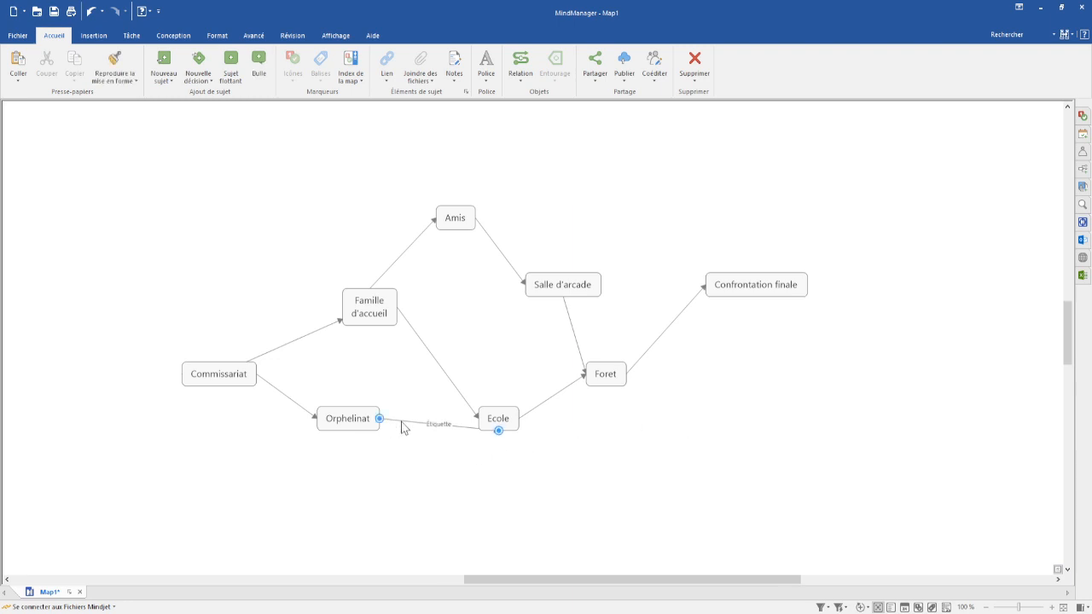
left_click(538, 598)
key("ctrl+a")
right_click(448, 383)
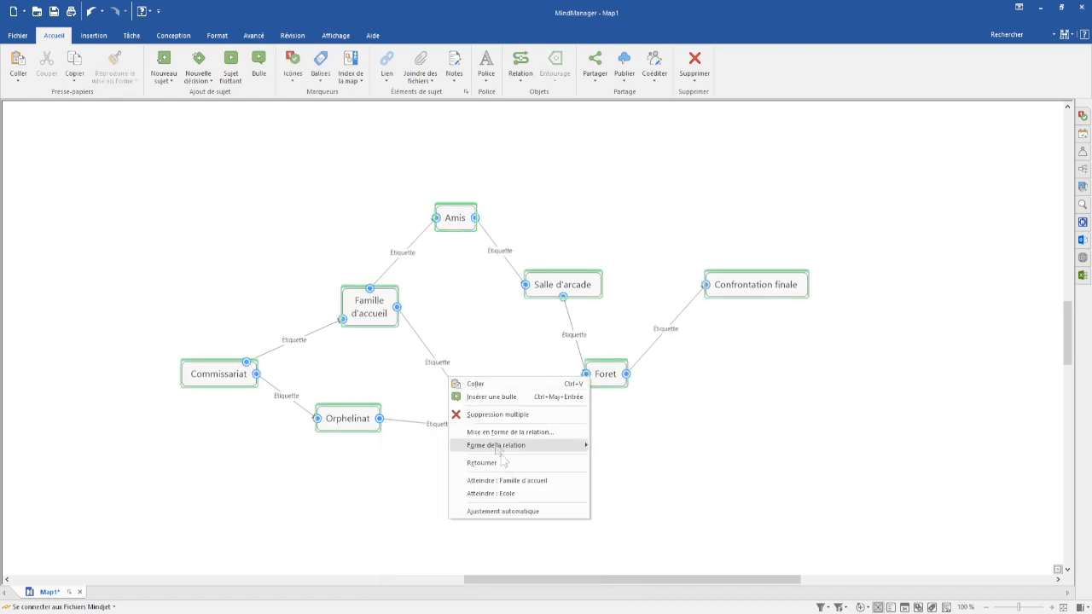
left_click(581, 430)
left_click(409, 516)
left_click(589, 583)
left_click(505, 584)
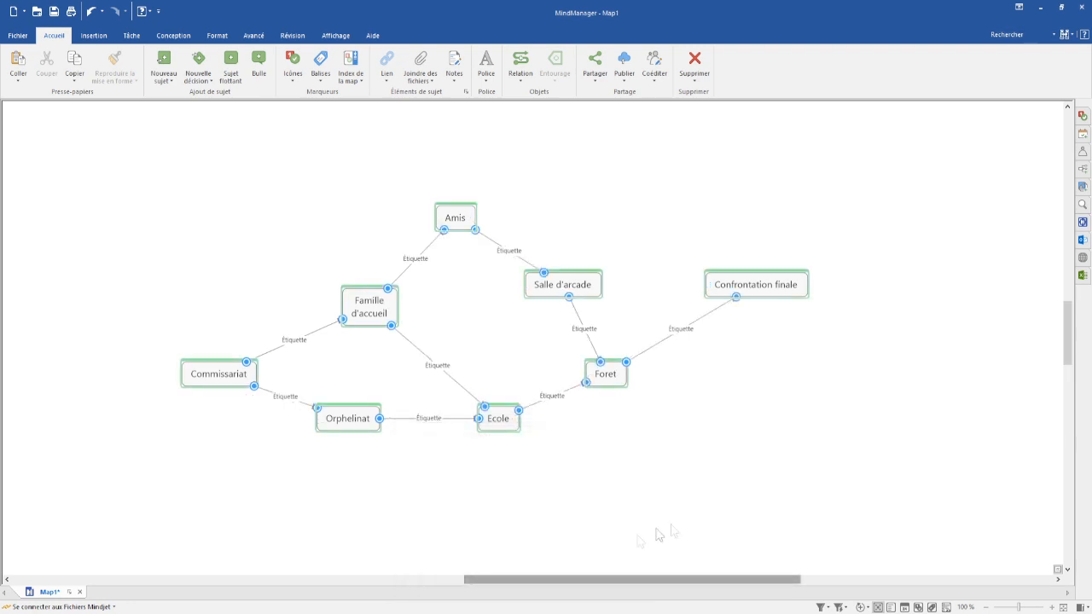
left_click(706, 524)
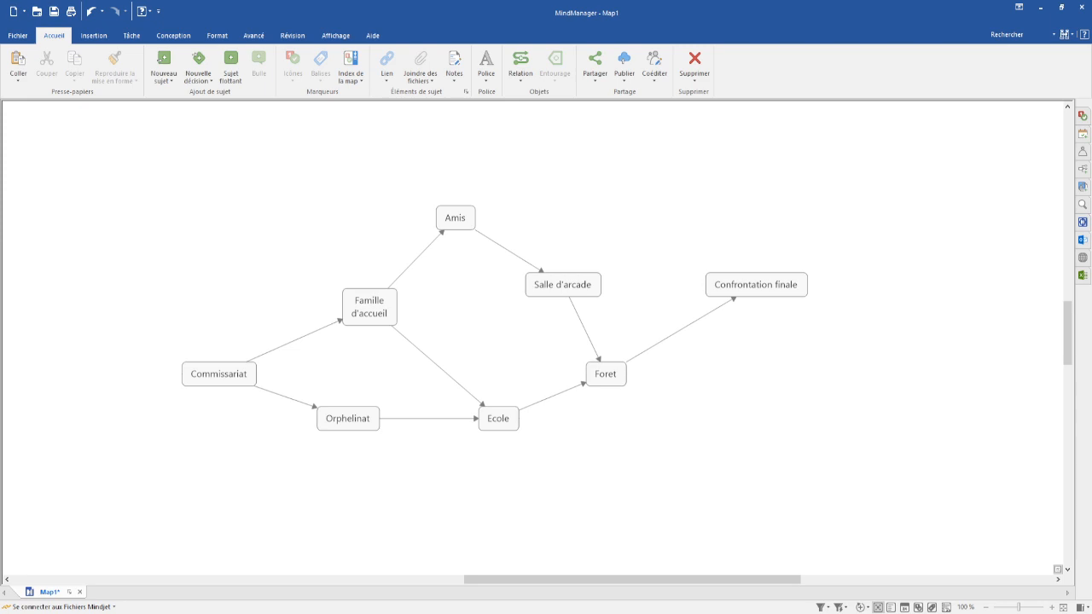
Add two new topics above and to the upper left of Famille d'accueil, both linked from it
left_click(368, 314)
left_click_drag(369, 285, 350, 228)
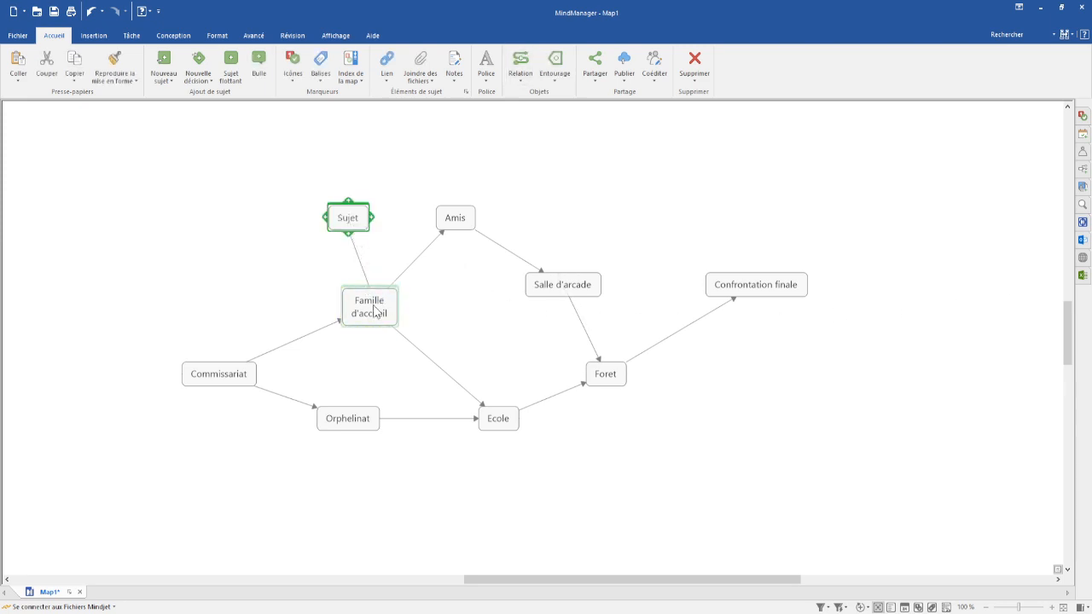
key("ctrl+shift+r")
left_click(301, 271)
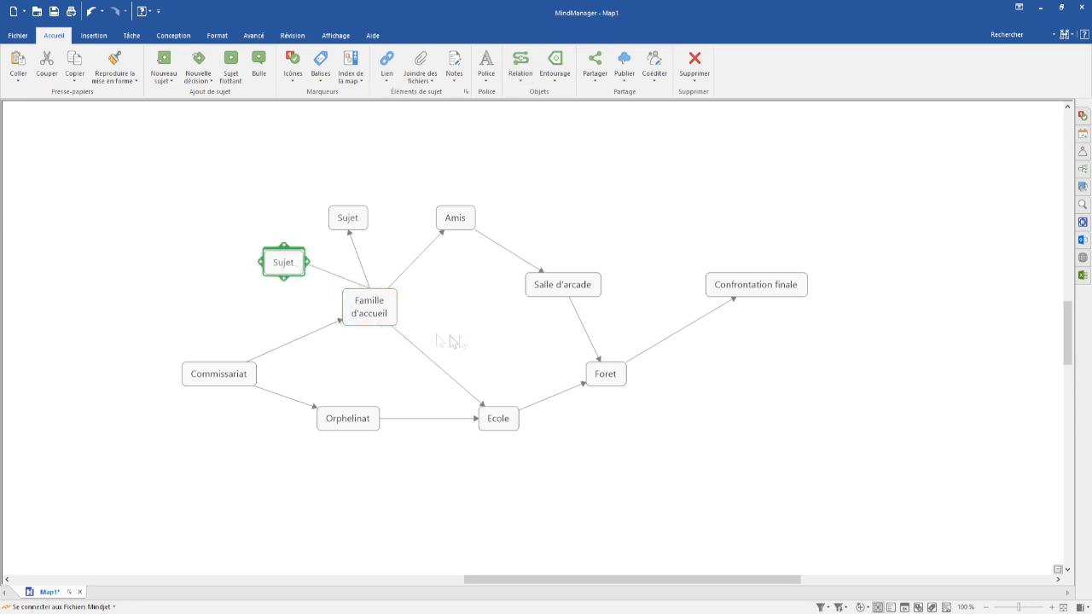
Name the new topic above Famille d'accueil "Chambre de l'enfant" and the one at its upper left "Cave"
left_click(347, 219)
type("Chambre de l'enfant")
key("Return")
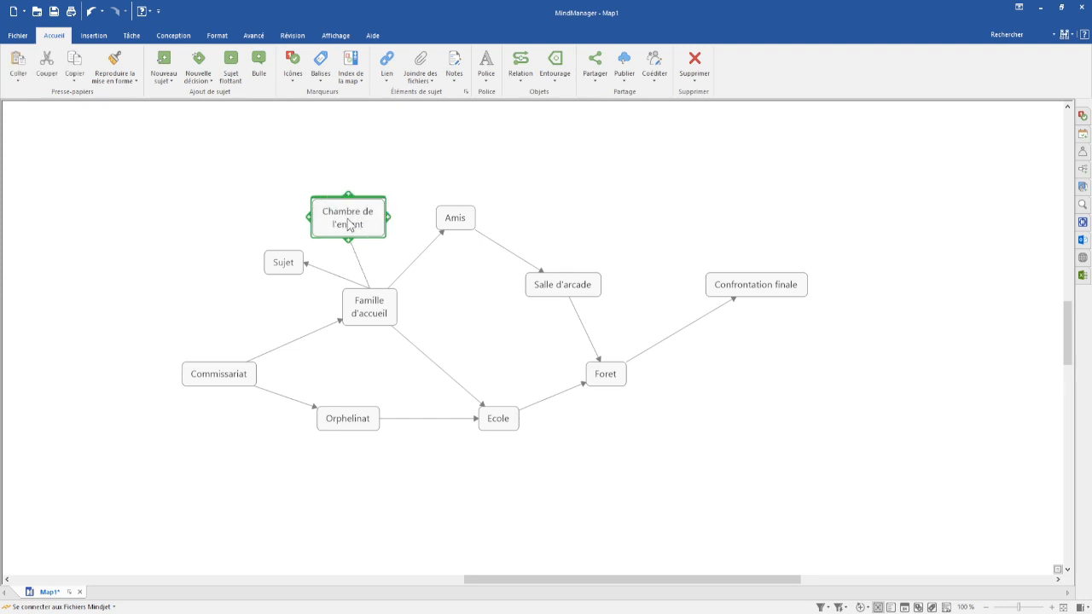
double_click(278, 265)
type("Cave")
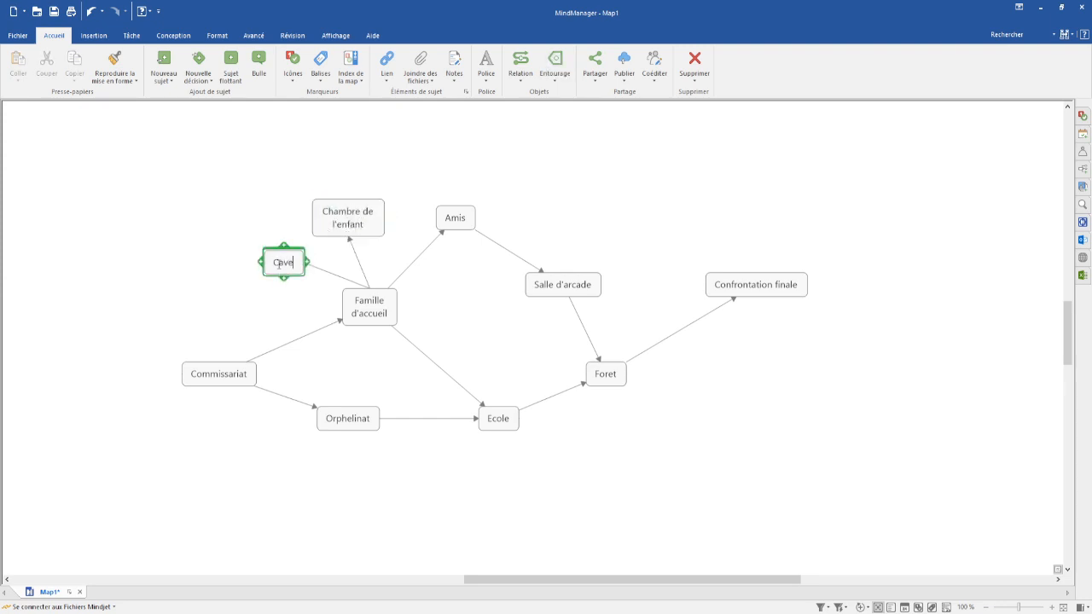
left_click(252, 304)
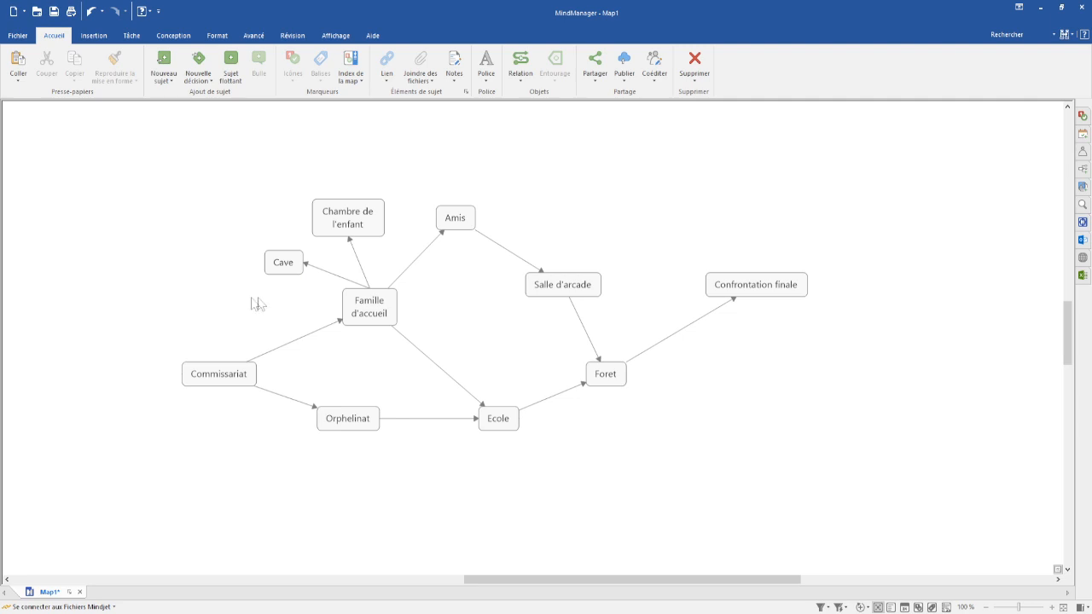
Change the shape of the Chambre de l'enfant topic to Rectangle
left_click(292, 269)
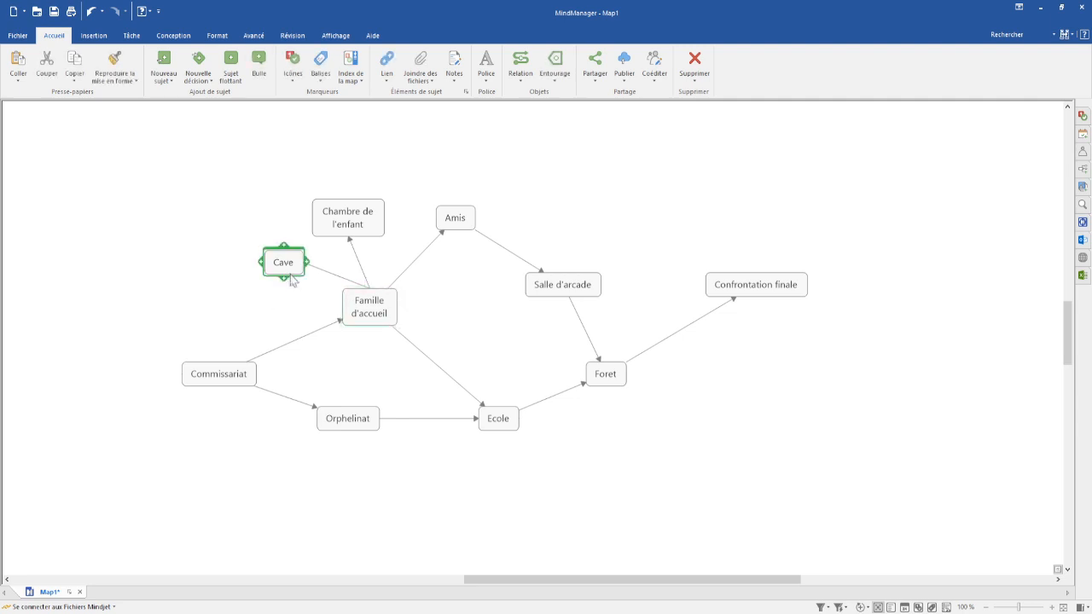
left_click(347, 226, "ctrl")
right_click(337, 204)
mouse_move(359, 184)
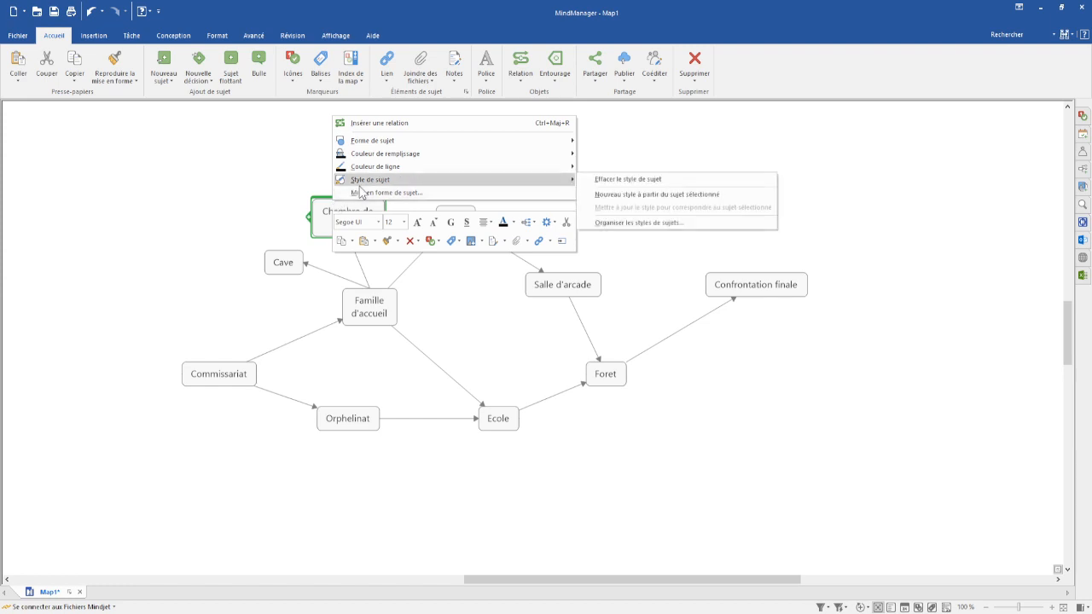
left_click(363, 192)
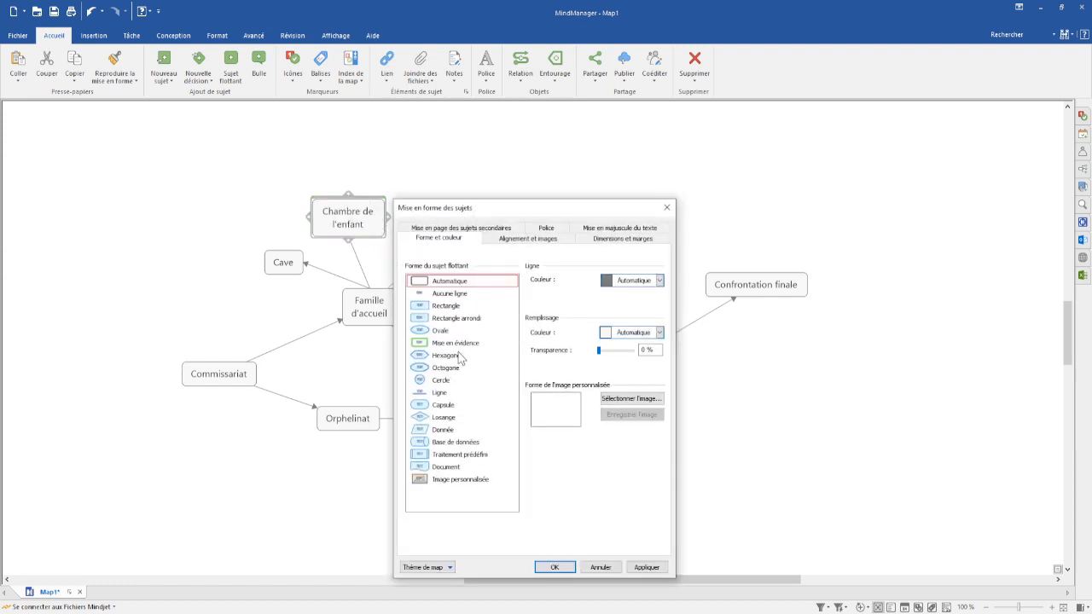
left_click(444, 419)
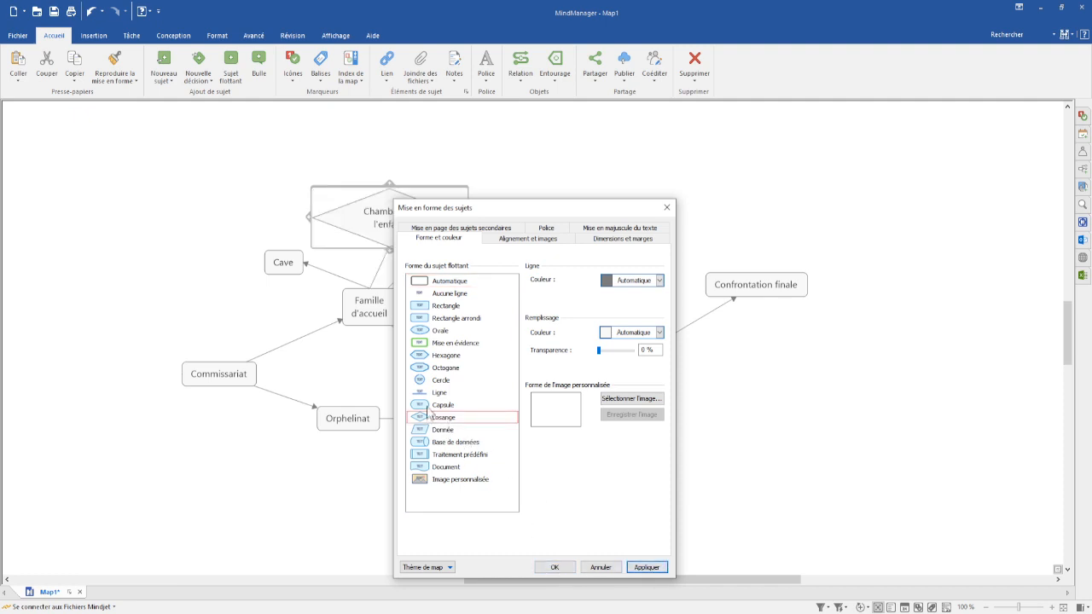
left_click(438, 306)
left_click(638, 567)
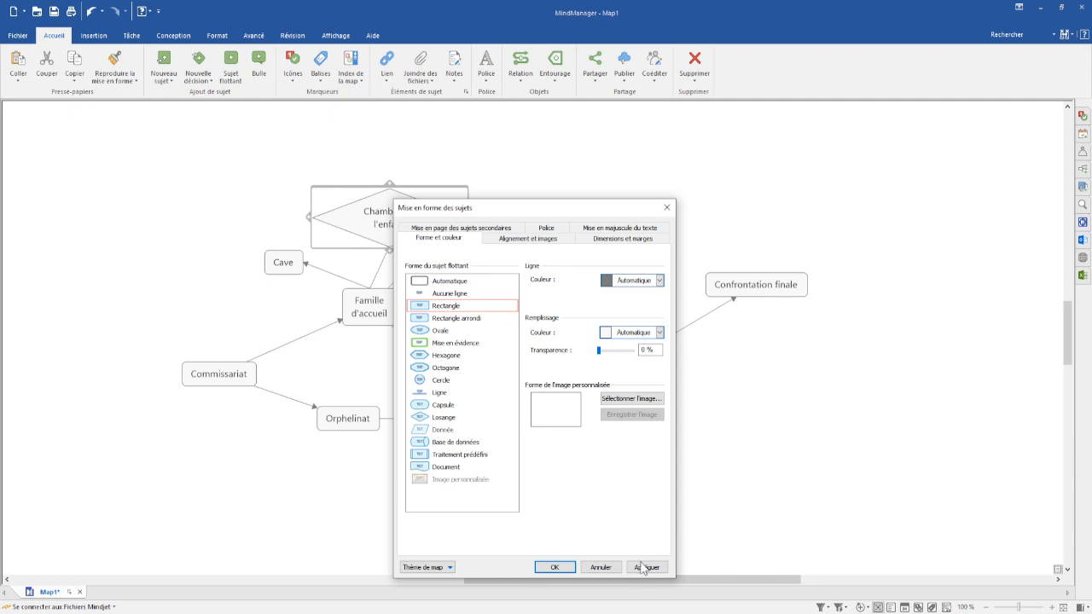
left_click(546, 570)
left_click(230, 340)
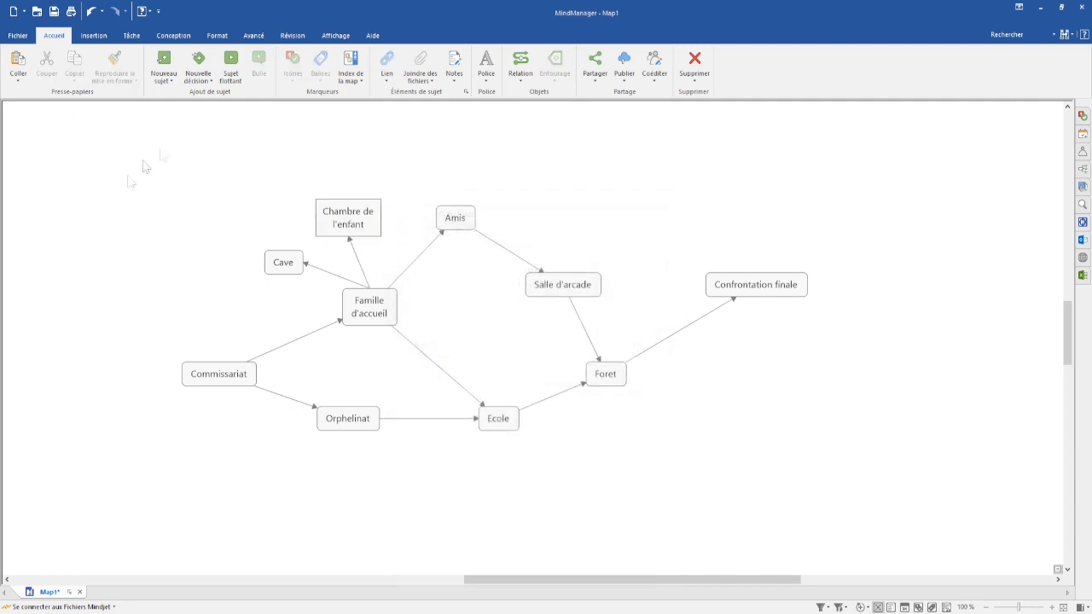
Make the text of the Famille d'accueil topic bold
left_click(371, 304)
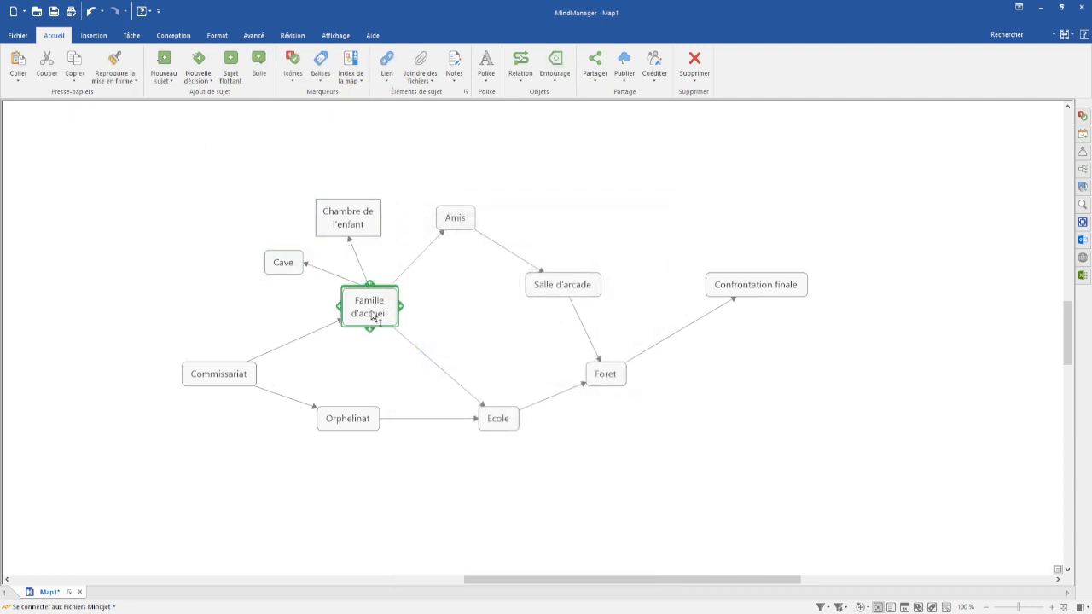
key("ctrl+b")
left_click(384, 372)
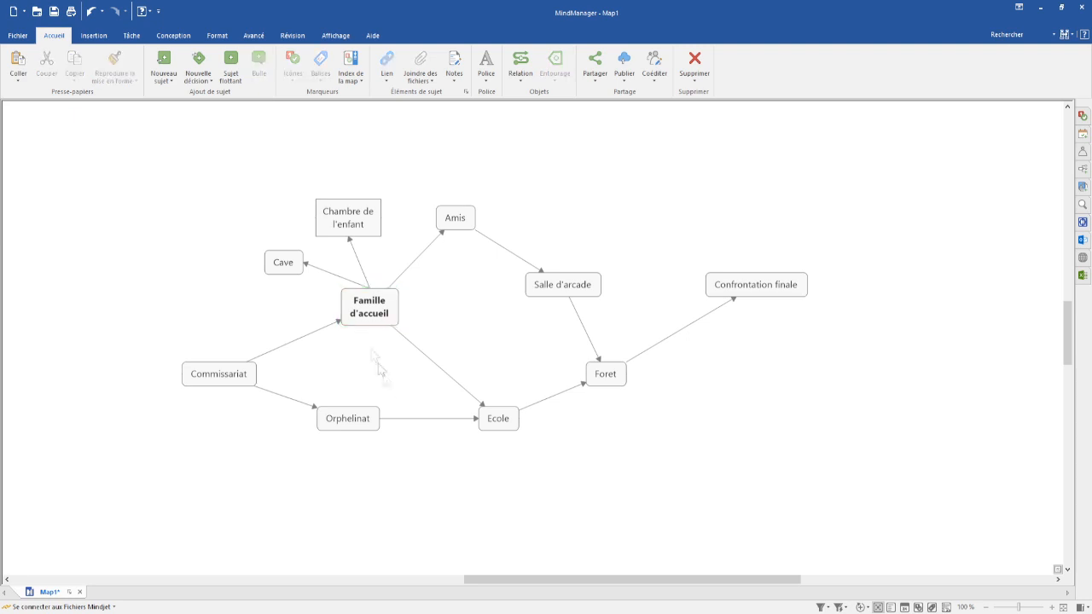
Save the bold formatting of Famille d'accueil to the map theme so that it applies to the other floating topics
left_click(368, 317)
right_click(368, 318)
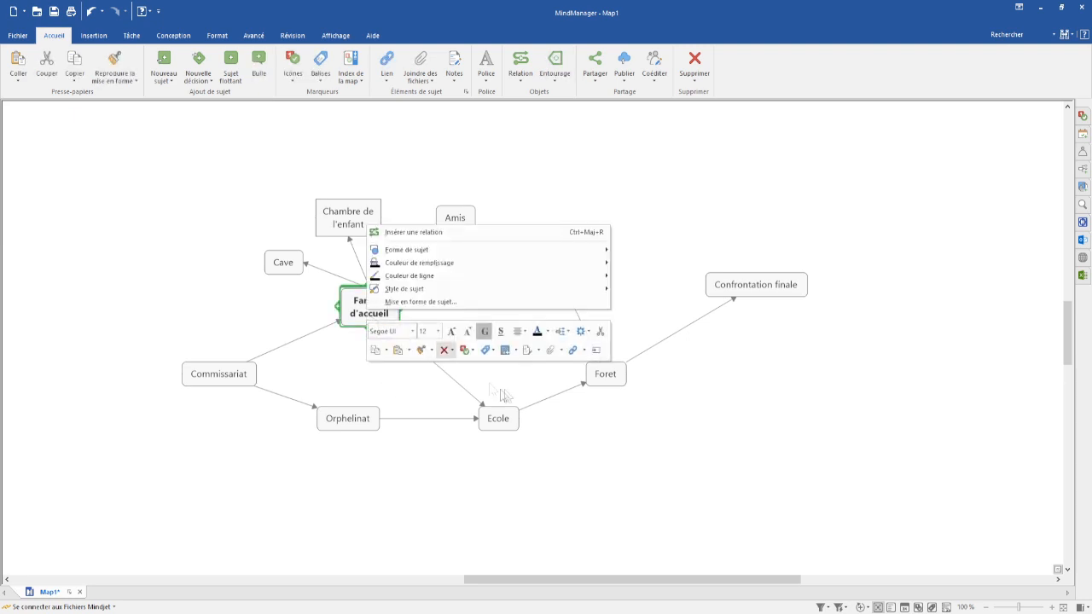
left_click(438, 302)
left_click(439, 598)
left_click(461, 567)
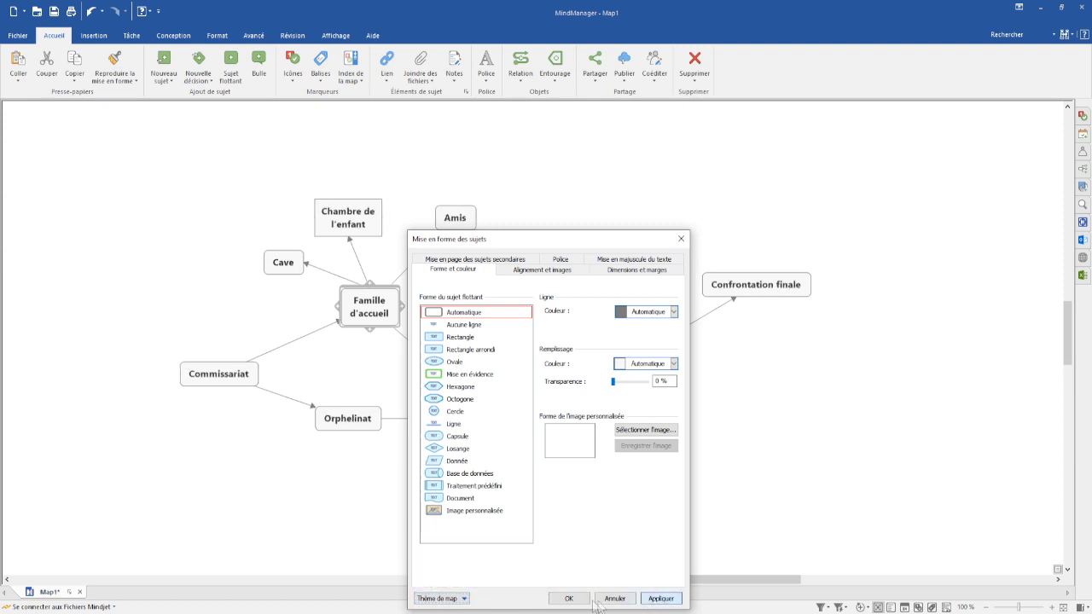
left_click(569, 598)
Remove the bold from the Chambre de l'enfant and Cave topics and make Cave a rectangle as well
left_click(359, 224)
key("ctrl+g")
left_click(290, 272)
key("ctrl+g")
left_click(502, 538)
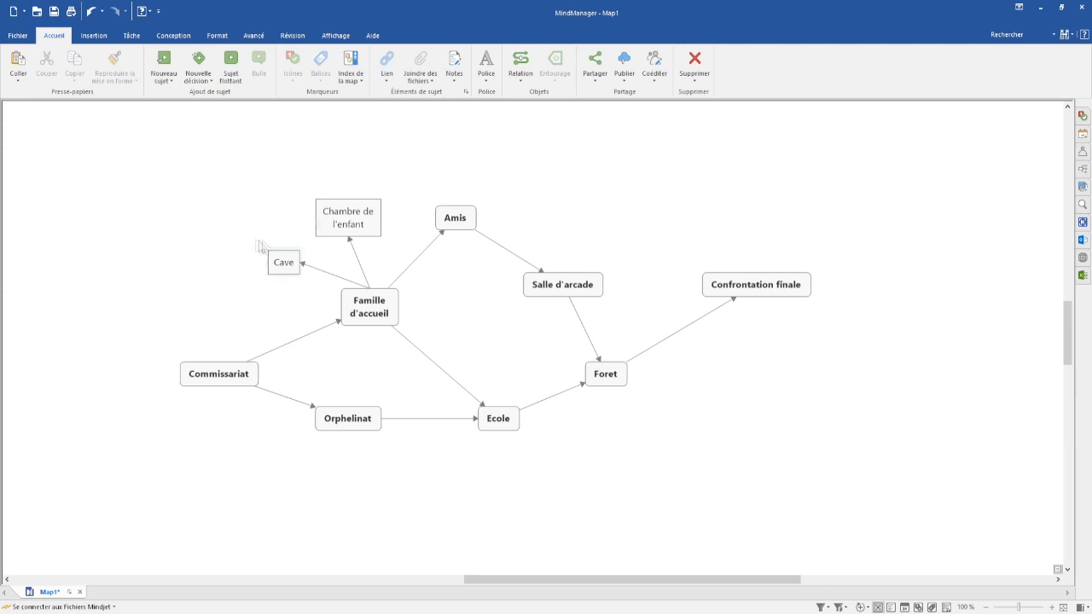
Write notes for the Famille d'accueil topic with the heading "Famille d'accueil" and, a few lines below, "Description du salon"
left_click(441, 228)
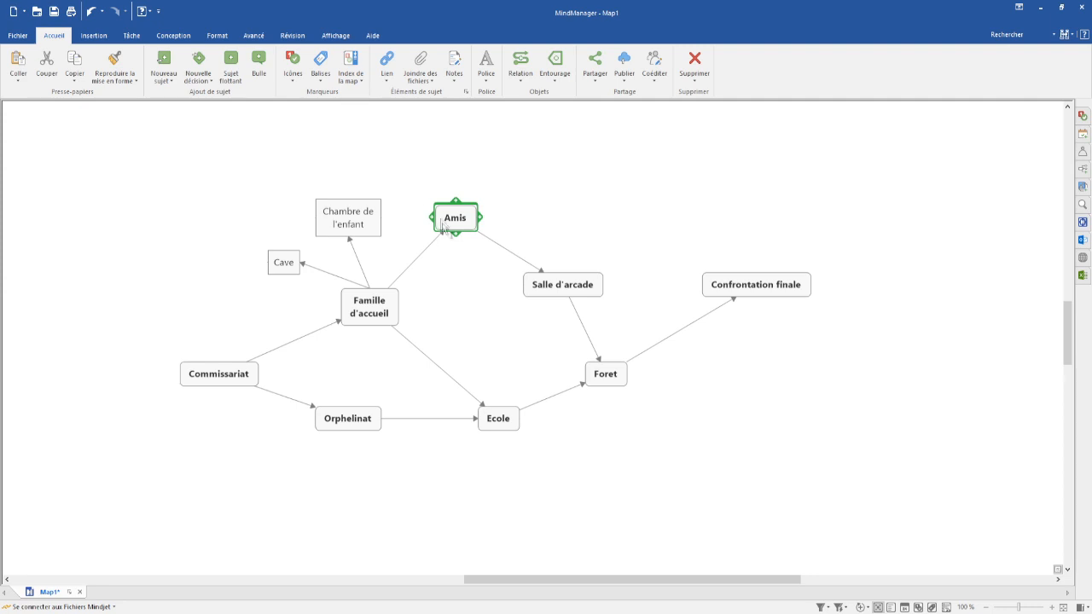
left_click(534, 234)
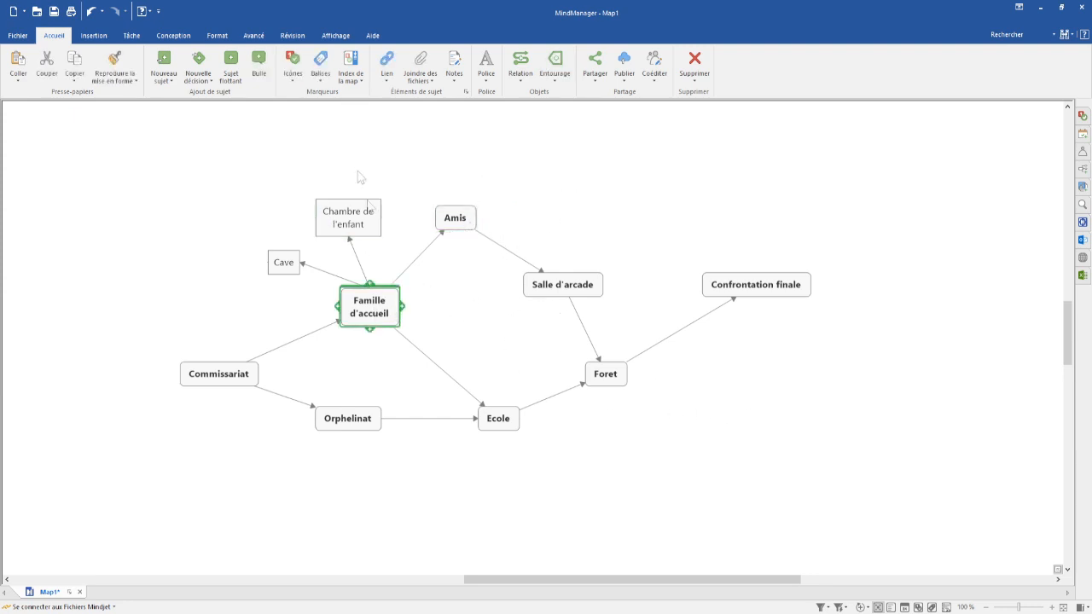
left_click(454, 64)
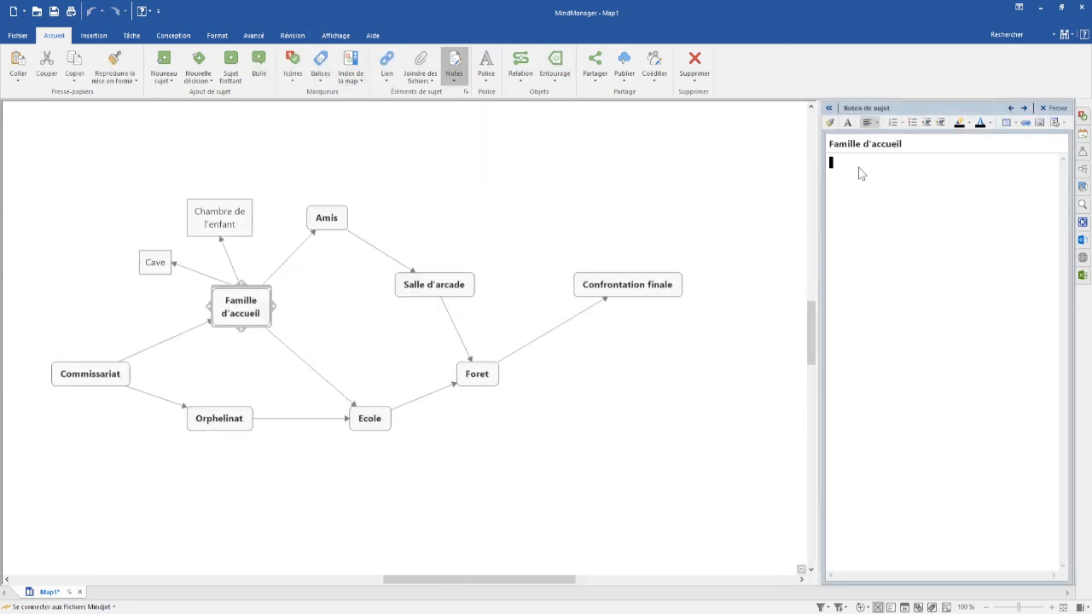
left_click(858, 167)
type("Famille d'accueil   Salon")
key("BackSpace")
key("BackSpace")
key("BackSpace")
key("BackSpace")
type("Description du")
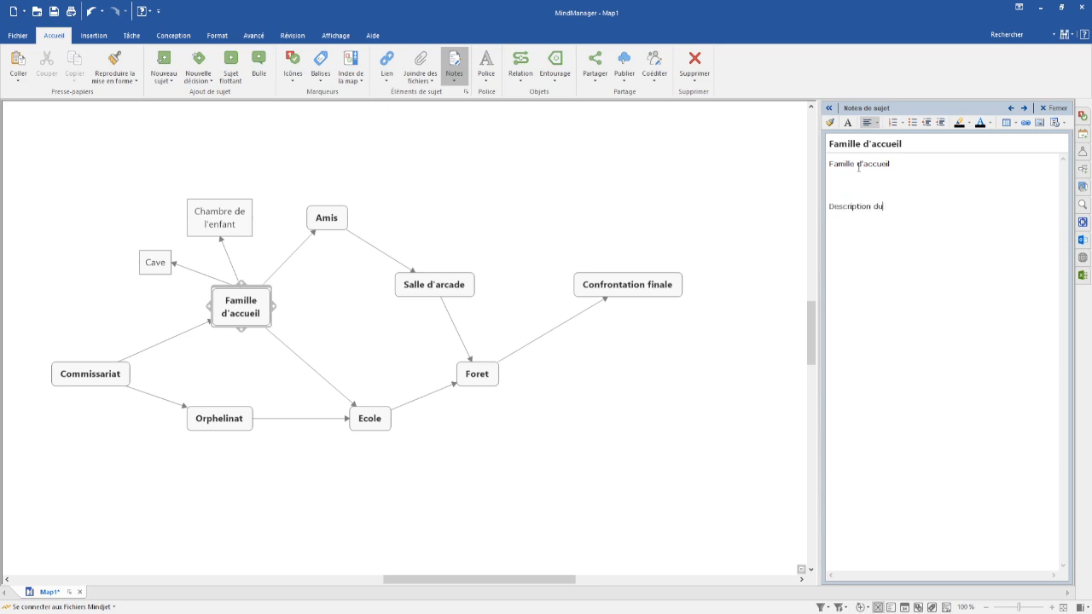
type(" salon")
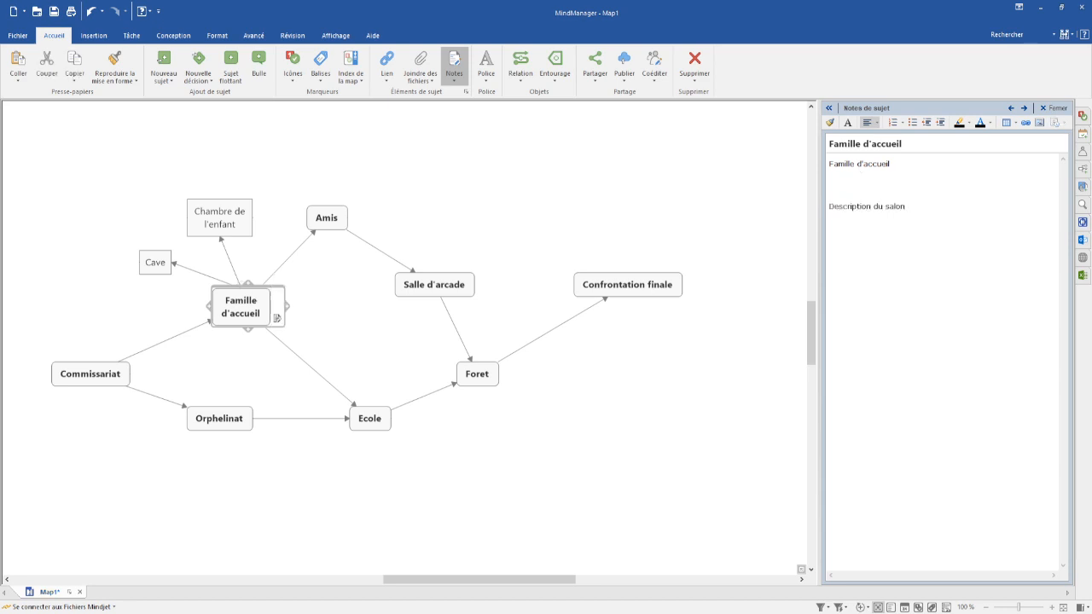
Paste the copied house picture between the two lines of the Famille d'accueil notes and widen the notes area to fit it
left_click(857, 177)
key("ctrl+v")
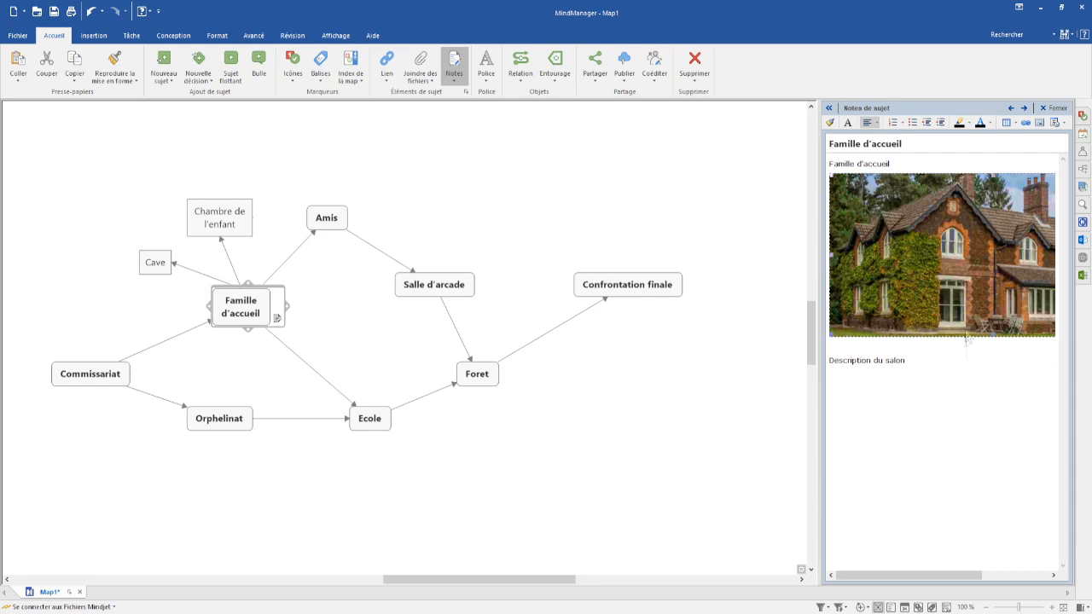
left_click(915, 351)
left_click_drag(820, 413, 719, 406)
key("Escape")
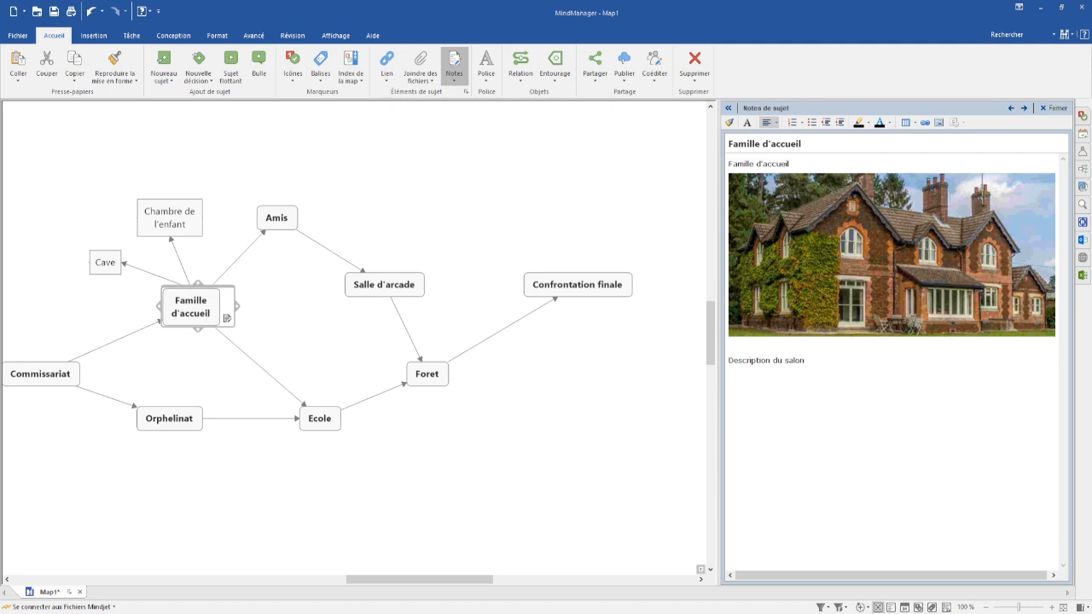
right_click(429, 215)
left_click(392, 177)
left_click_drag(392, 176, 444, 177)
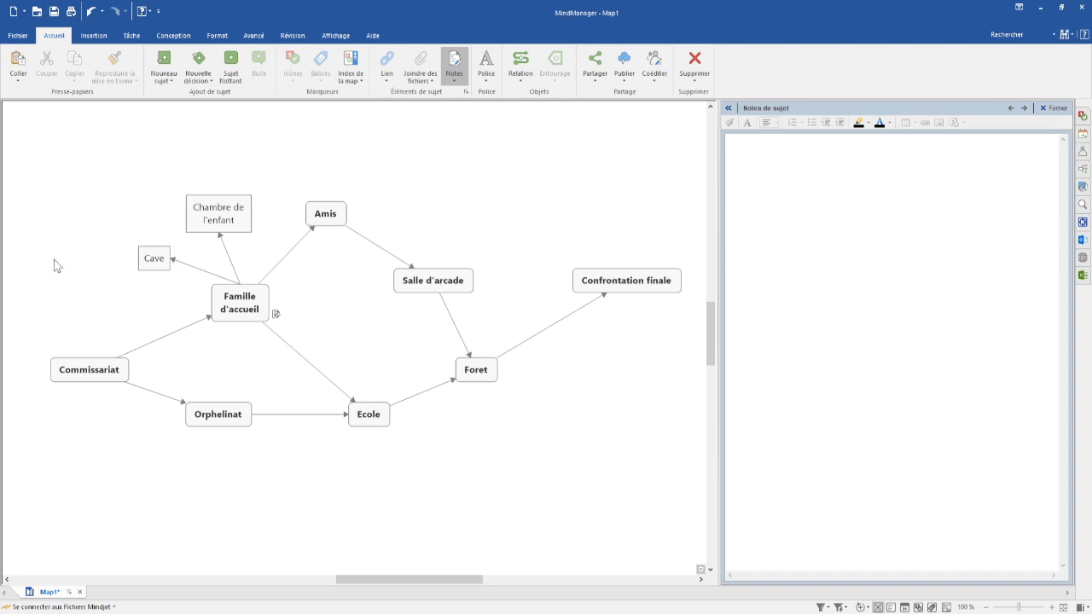
Create a new map from the blank Map à droite template and name its central topic "Ville"
left_click(24, 12)
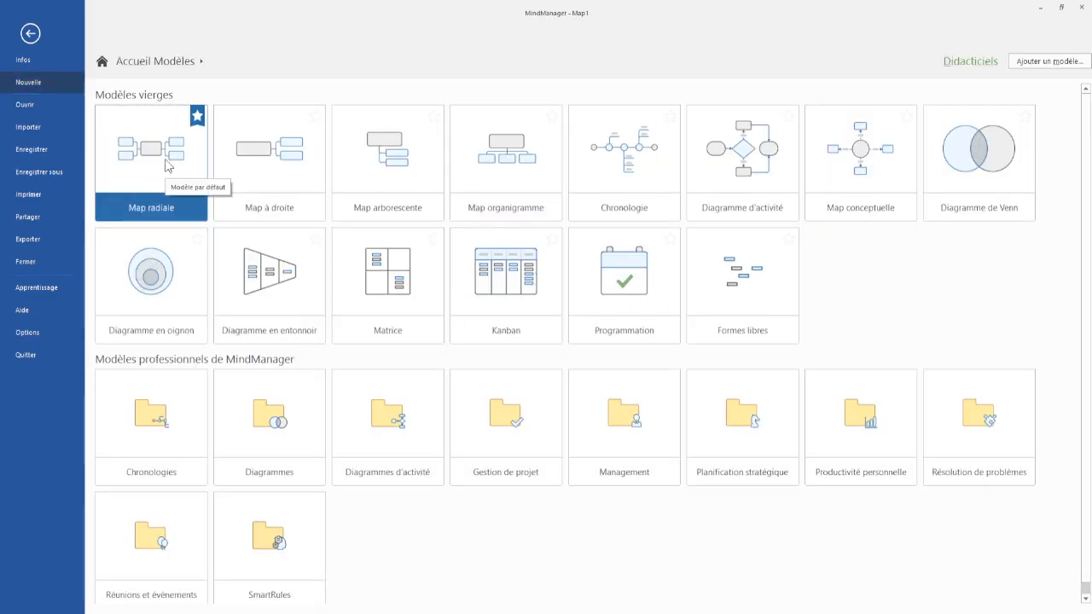
left_click(277, 169)
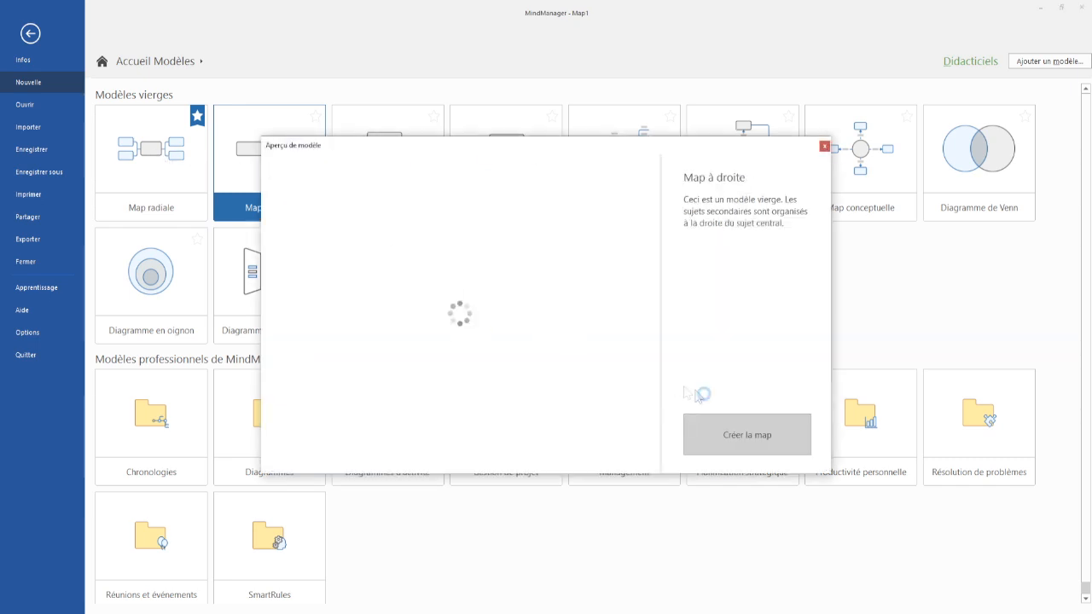
left_click(749, 437)
type("Ville")
key("Return")
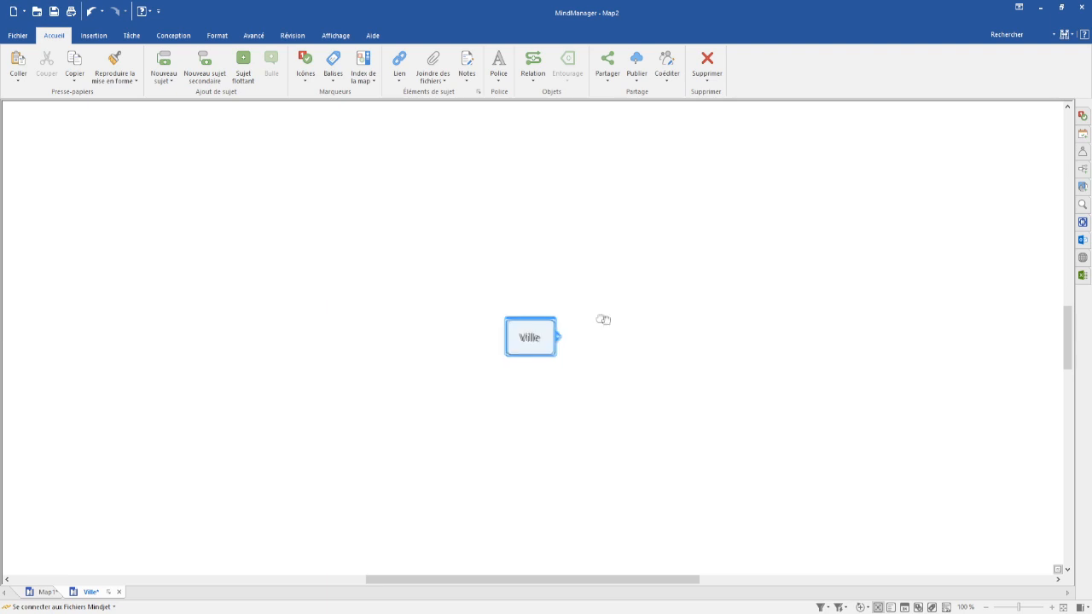
Add three main topics to Ville named "Lieu 1", "Lieu 2" and "Lieu 3"
left_click_drag(603, 319, 503, 304)
left_click(457, 321)
left_click(515, 298)
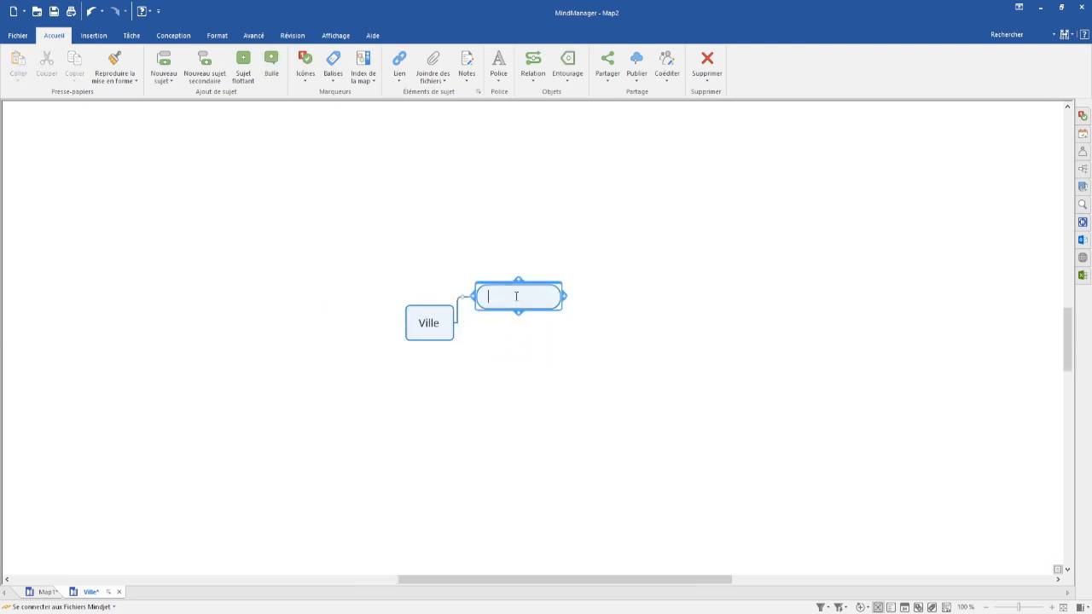
type("Lieu 1")
key("Return")
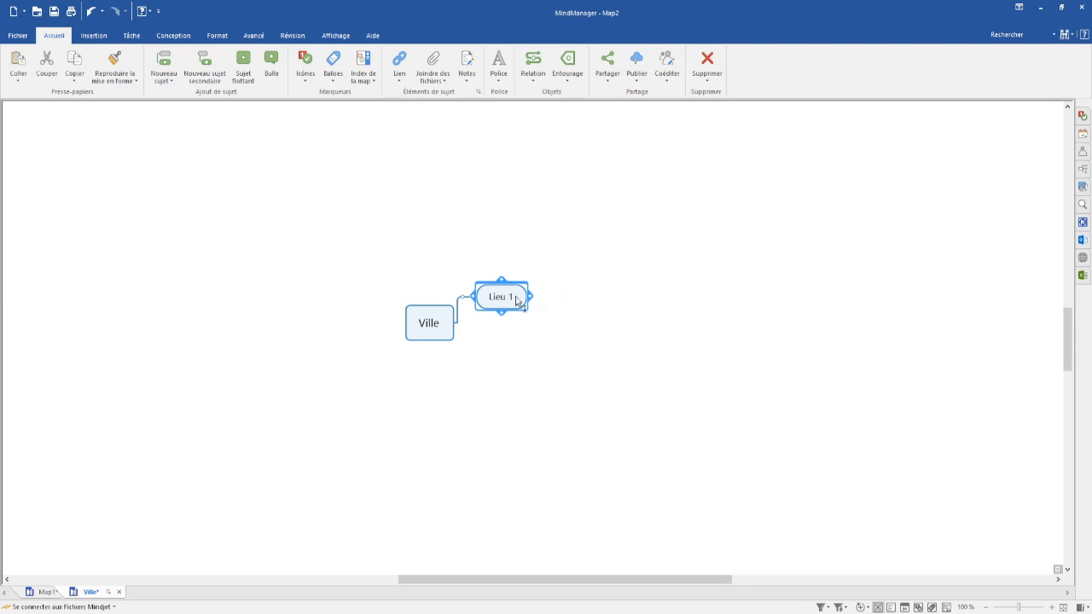
key("Return")
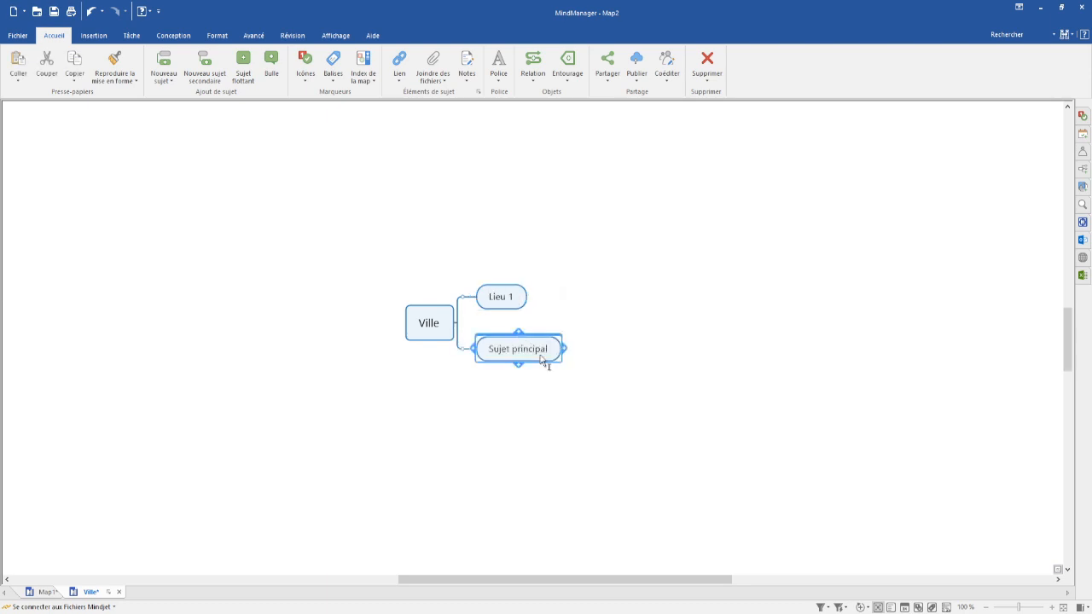
type("Lieu 2")
key("Return")
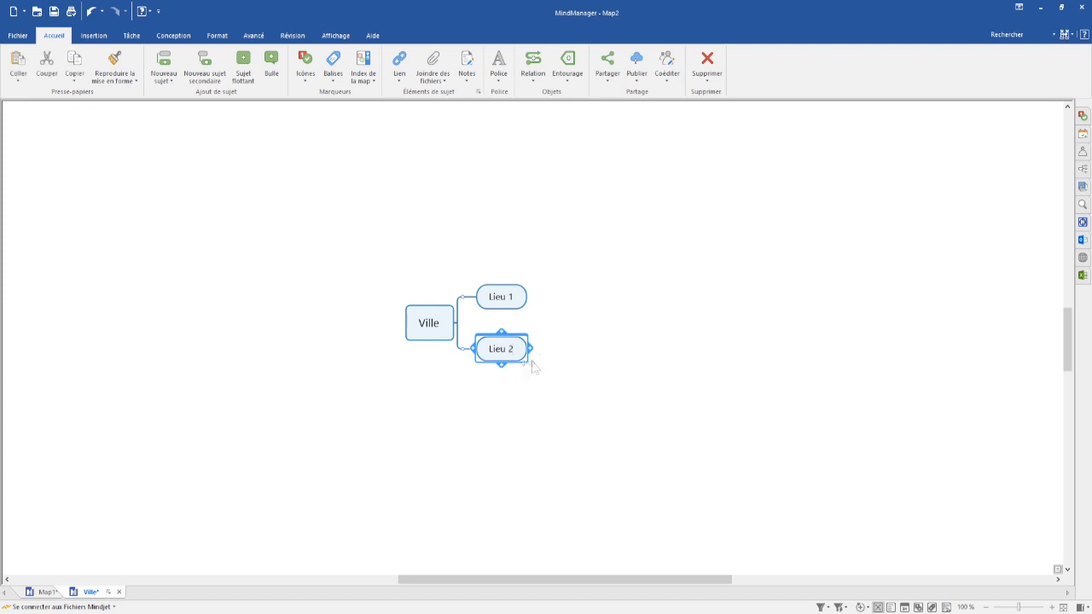
key("Return")
type("Lieu 3")
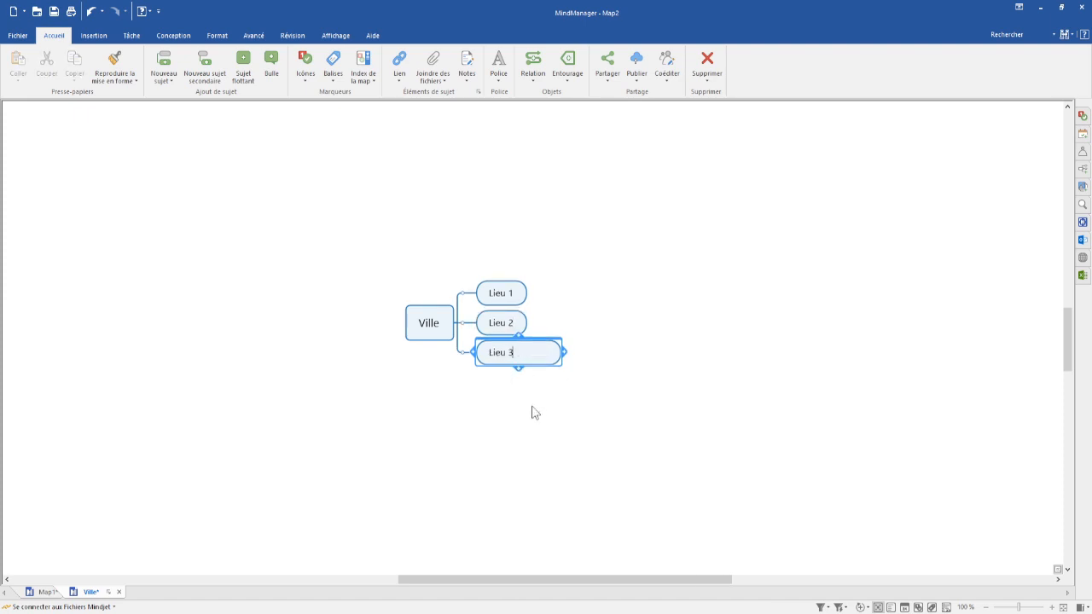
key("Return")
Add three unnamed subtopics under Lieu 1
left_click(519, 291)
left_click(535, 294)
key("Return")
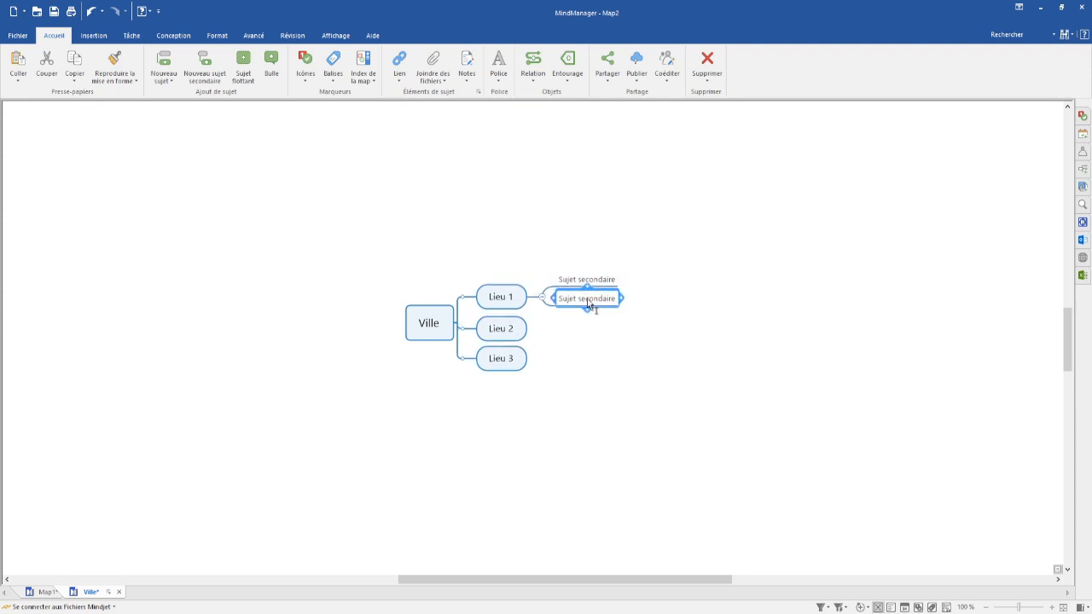
key("Return")
Add three unnamed subtopics under the first subtopic of Lieu 1
left_click(603, 271)
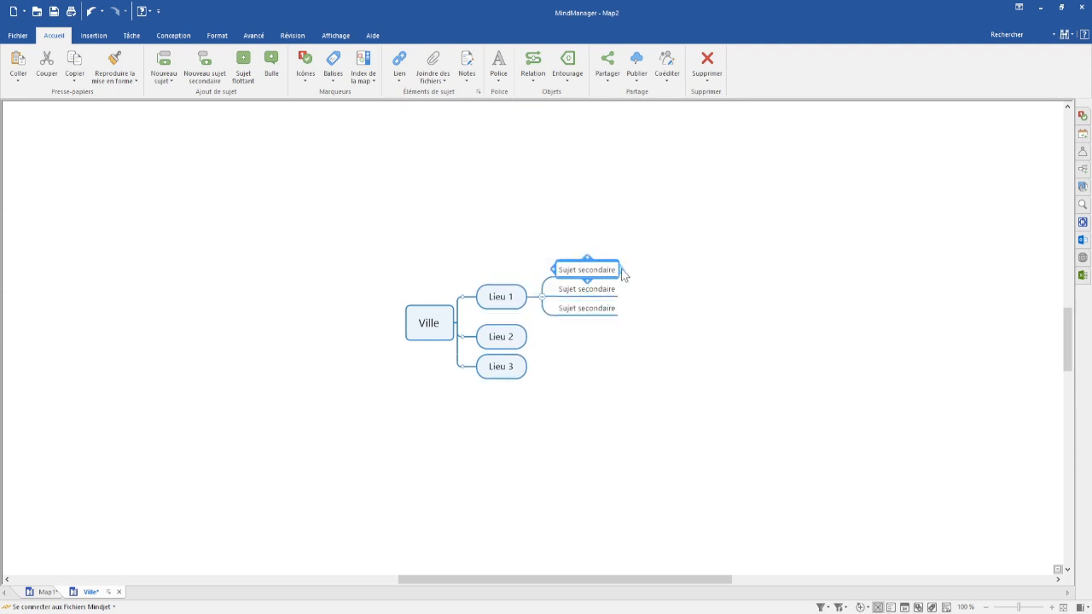
left_click(622, 271)
key("Return")
key("Return")
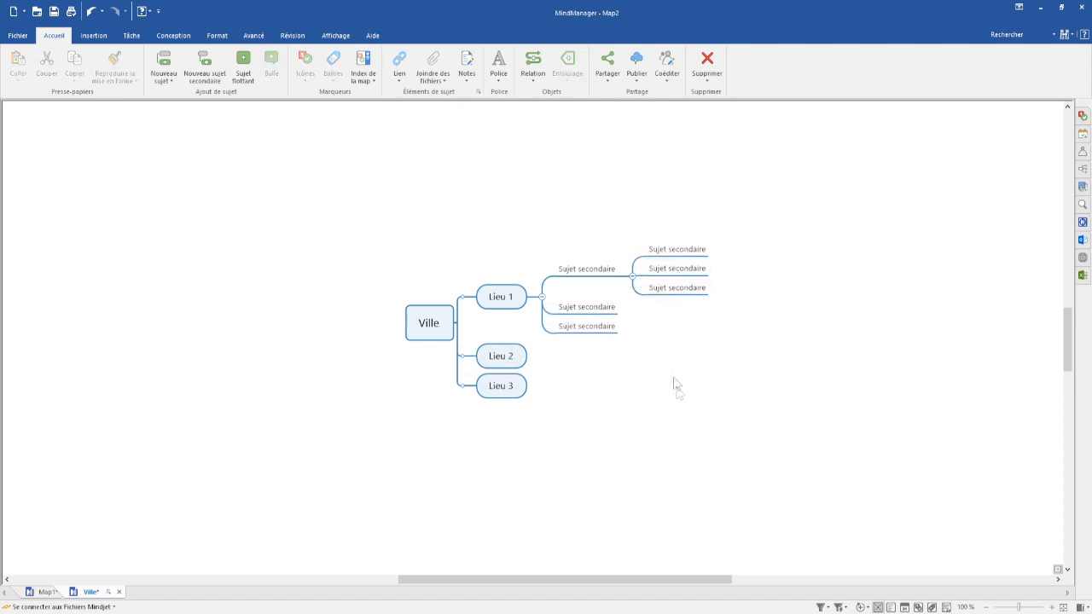
left_click(585, 436)
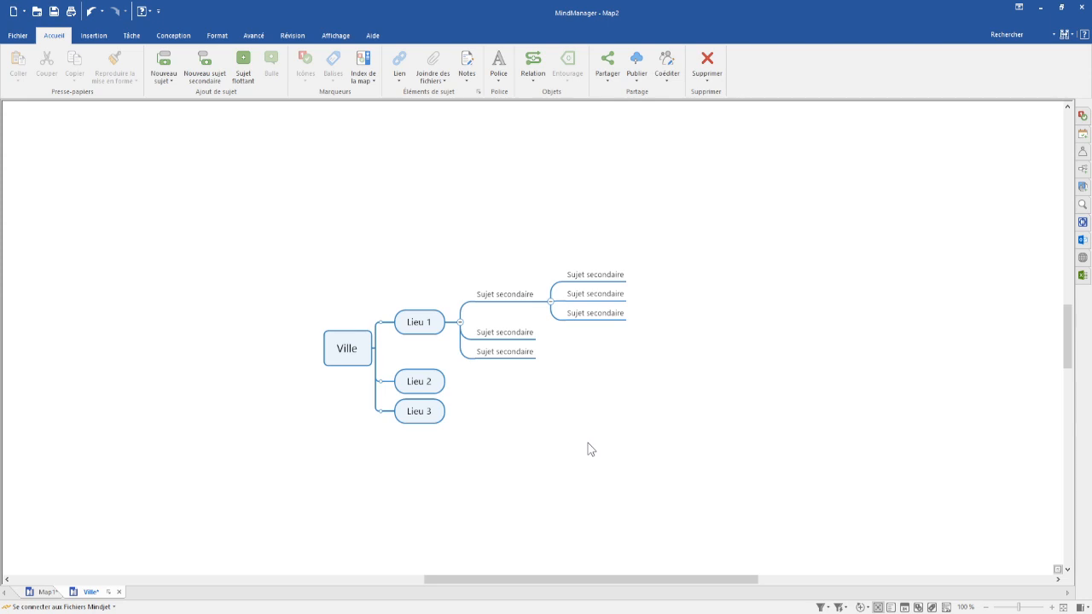
Rename the central topic as "Scénario" and the Lieu 1 topic as "Famille d'accueil"
double_click(329, 360)
type("Scénario")
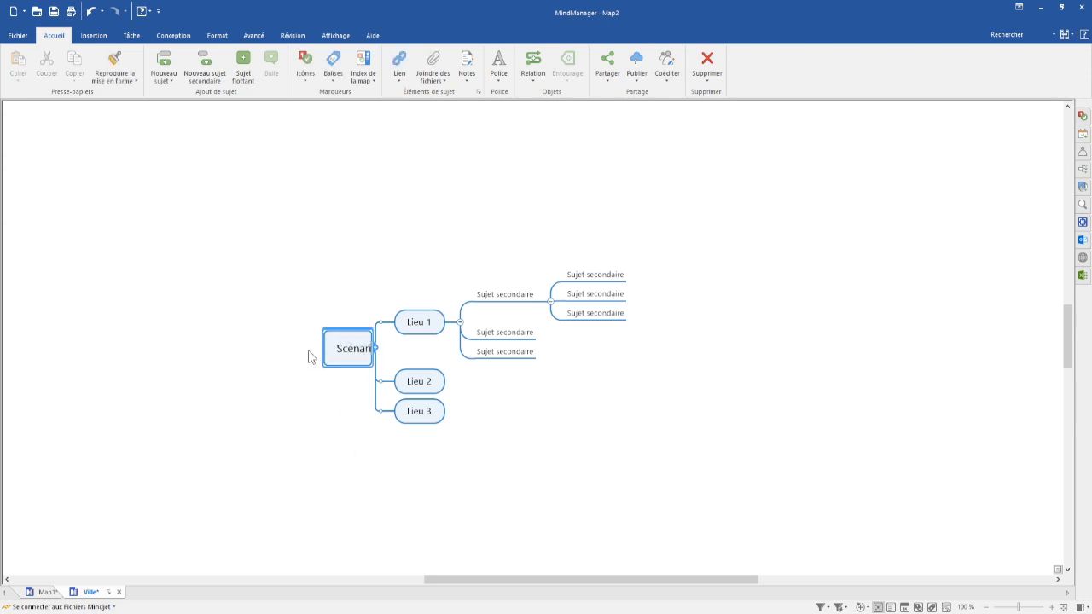
double_click(422, 320)
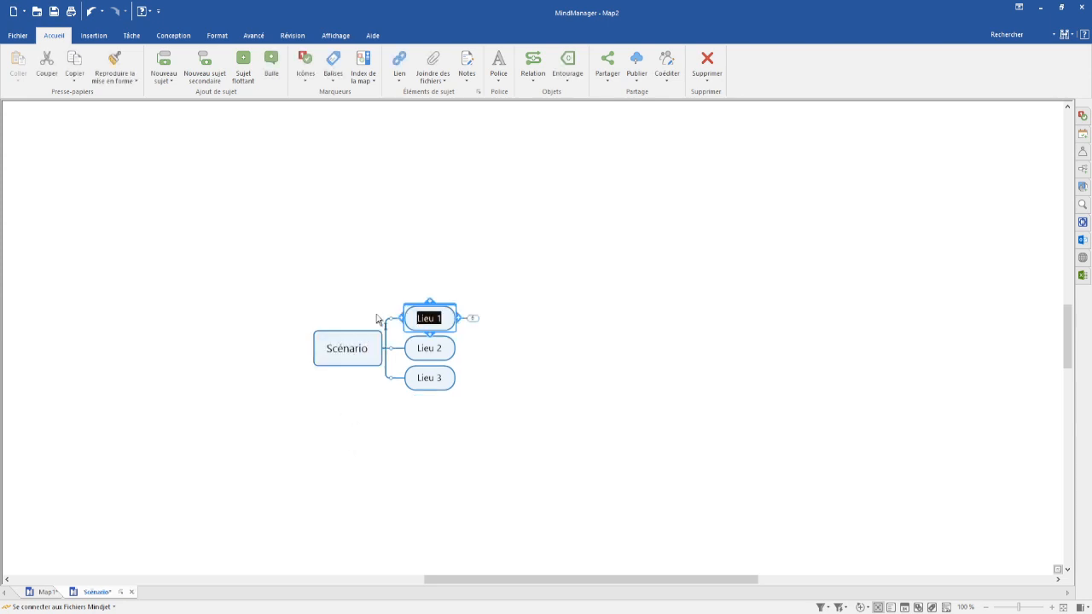
type("Famille d")
type("'accueil")
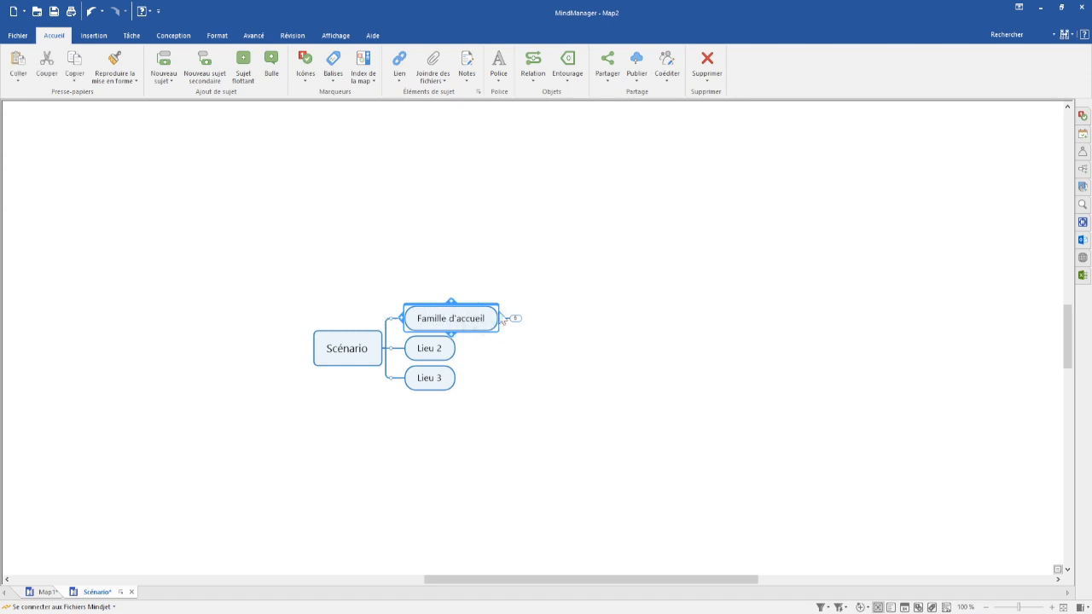
Expand Famille d'accueil and rename its first three subtopics as "Chambre", "Cave" and "Cuisine"
left_click(511, 318)
double_click(545, 292)
type("Chambre")
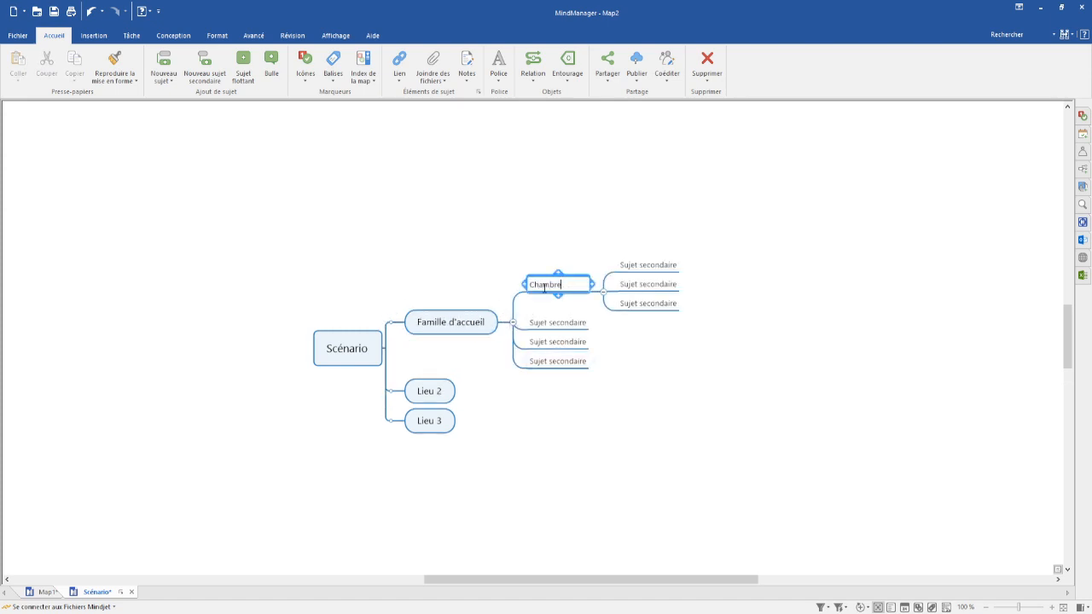
left_click(569, 325)
type("Cave")
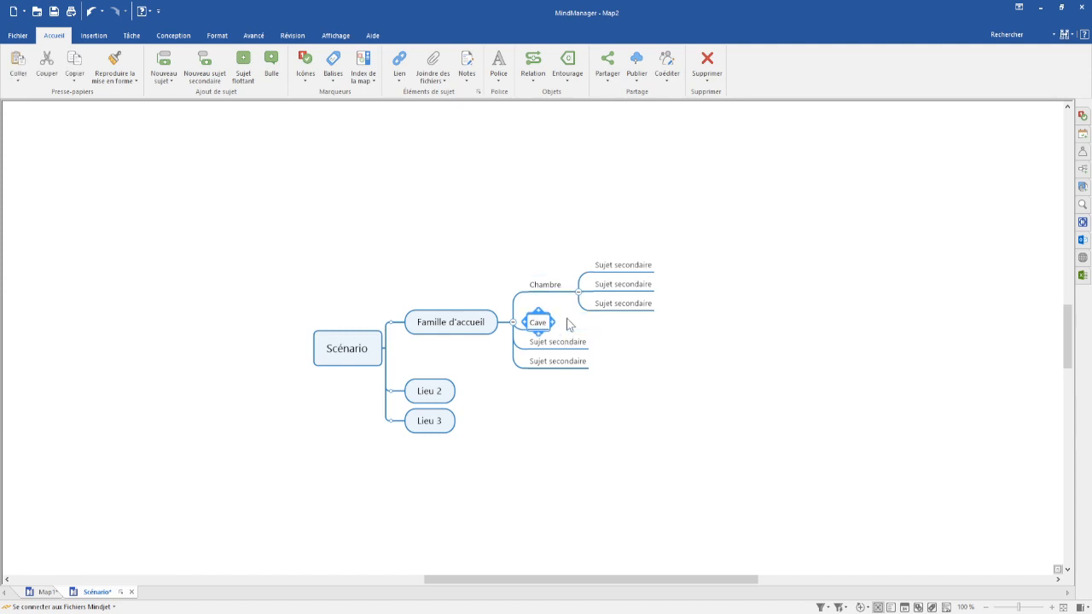
left_click(570, 344)
type("Cuisine")
Rename the last subtopic of Famille d'accueil as "Père" and add a sibling topic named "Mère" below it
left_click(559, 363)
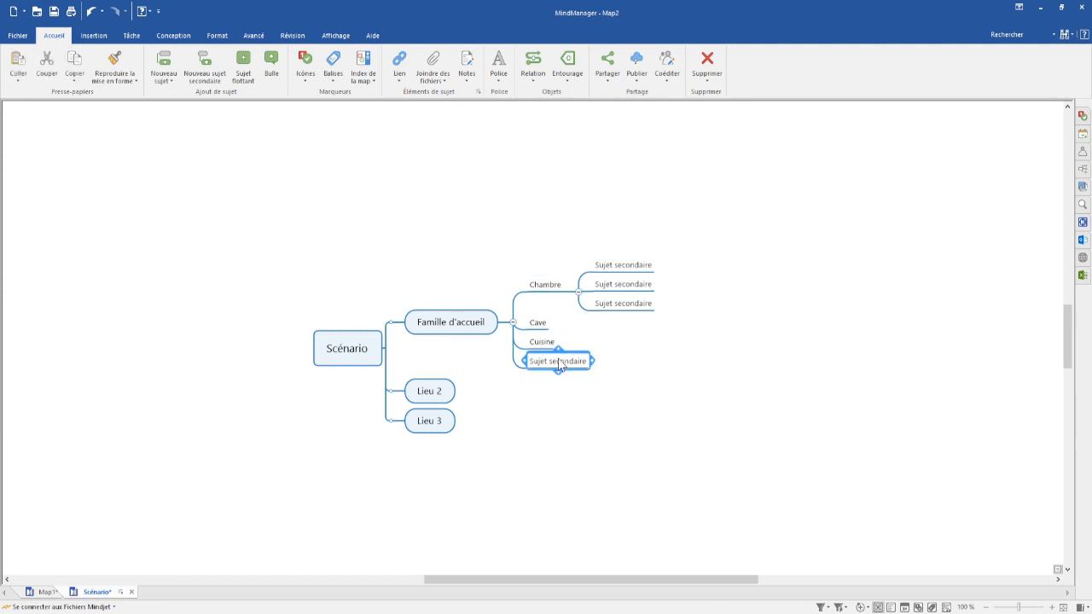
type("Père")
key("Return")
type("M")
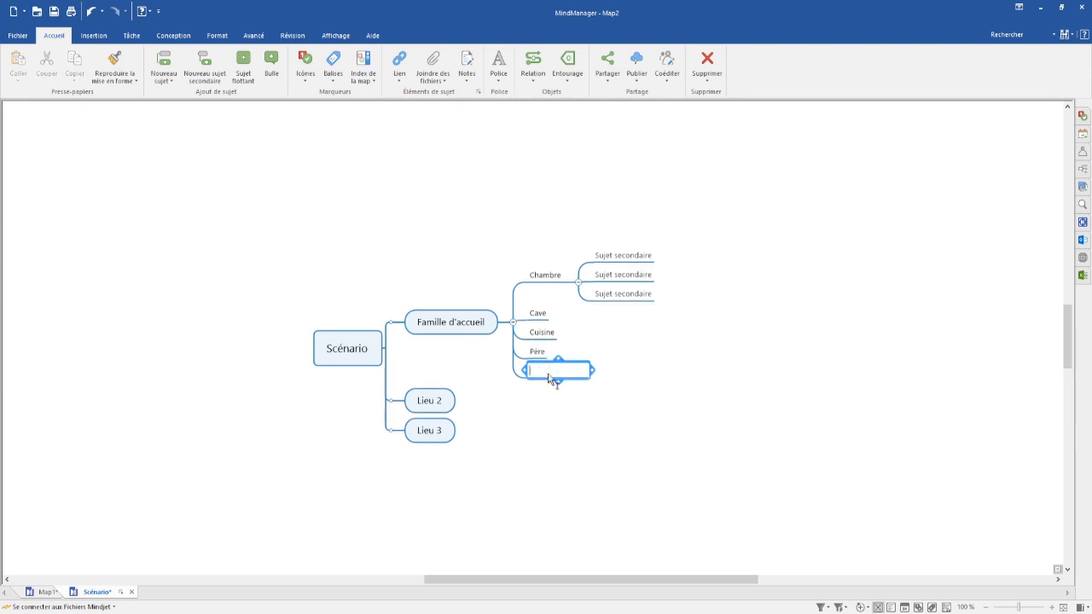
type("ère")
Mark the Père topic with the Heureux emoticon and the Mère topic with the Neutre emoticon from the map index
left_click(536, 352)
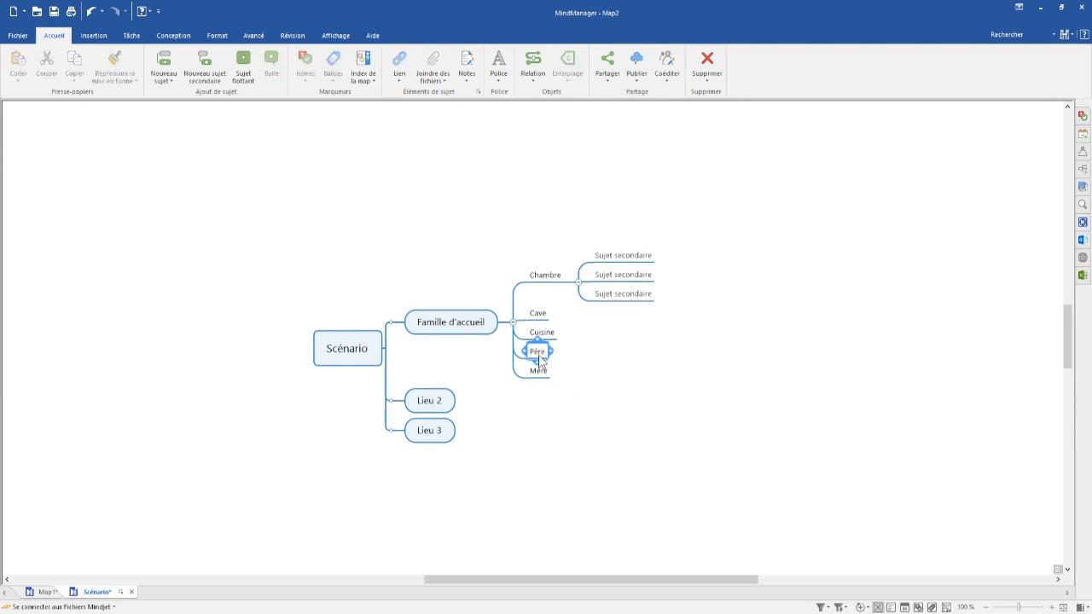
left_click(1083, 117)
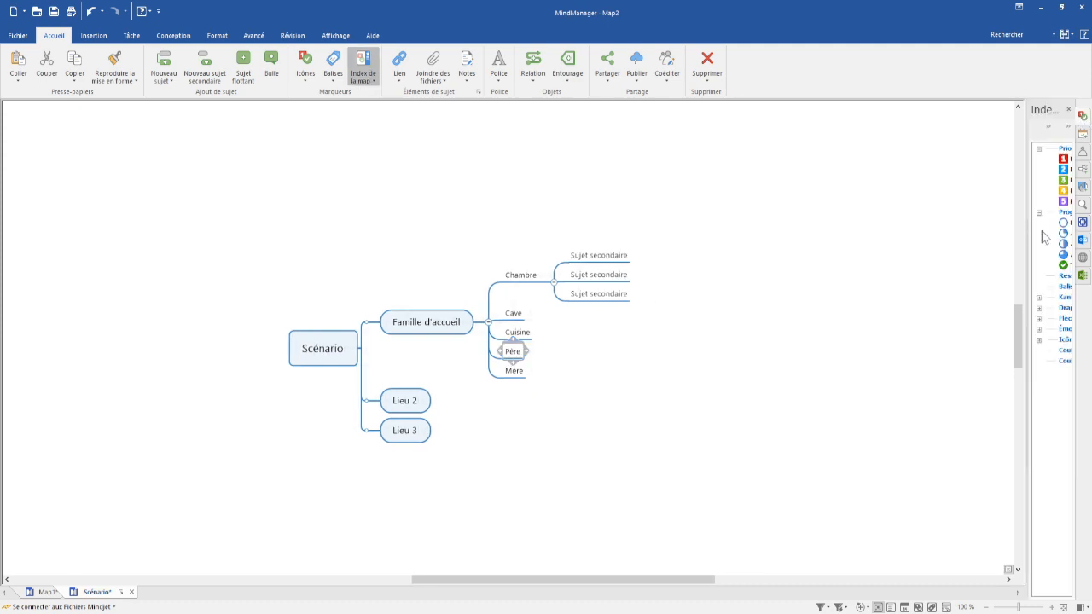
left_click_drag(1027, 239, 913, 239)
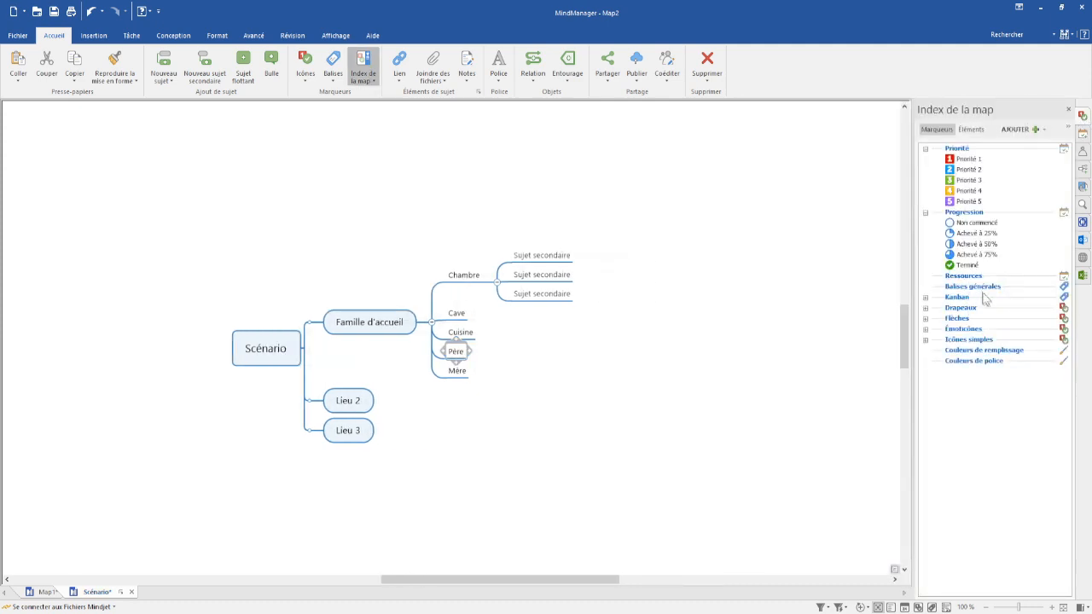
left_click(964, 329)
left_click(926, 372)
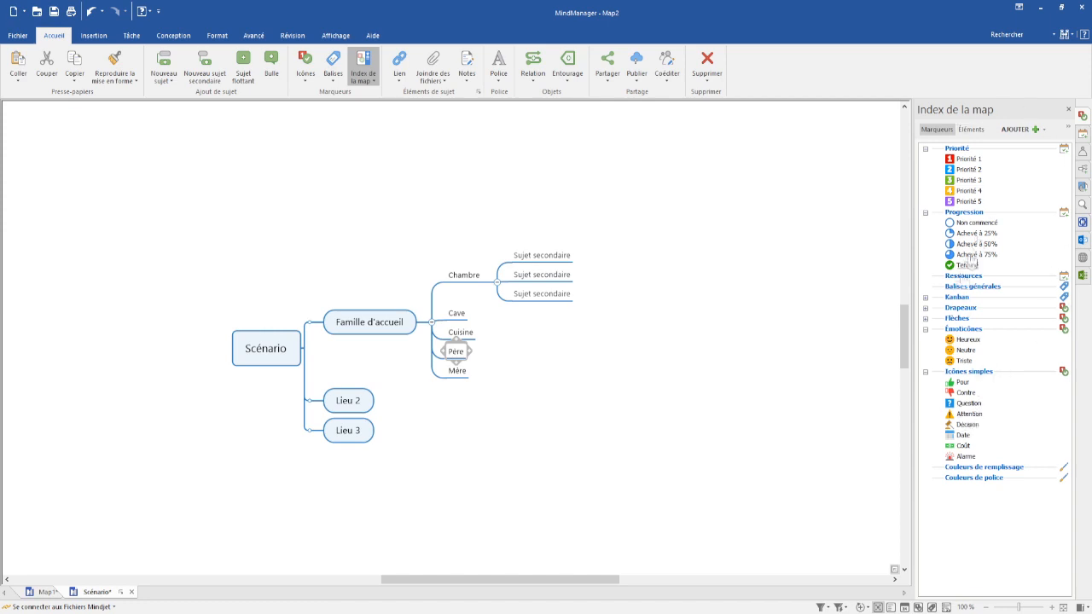
left_click(966, 340)
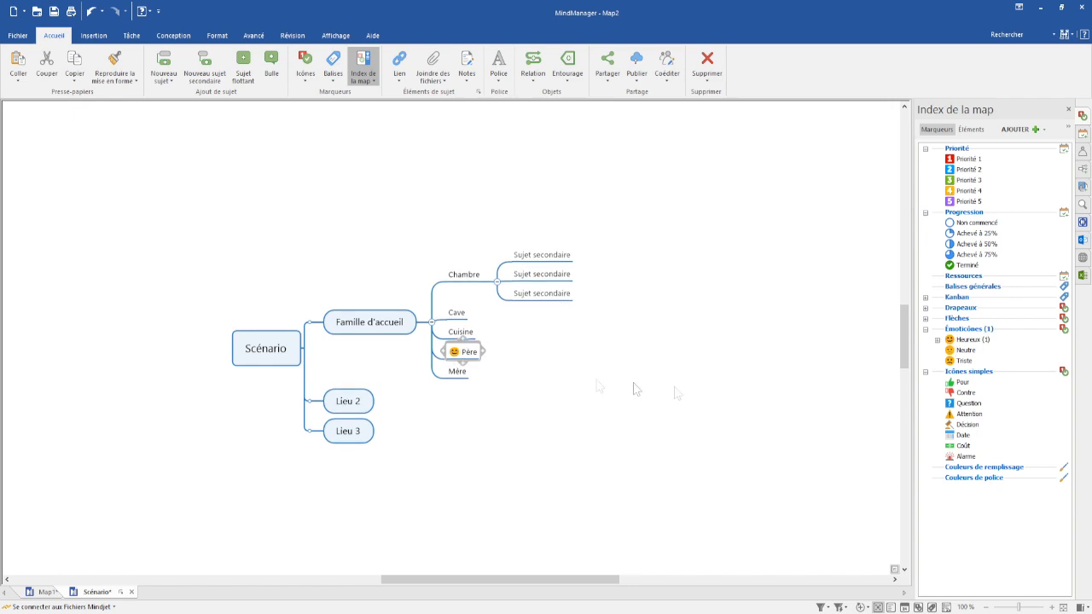
key("Down")
left_click(963, 351)
left_click(518, 453)
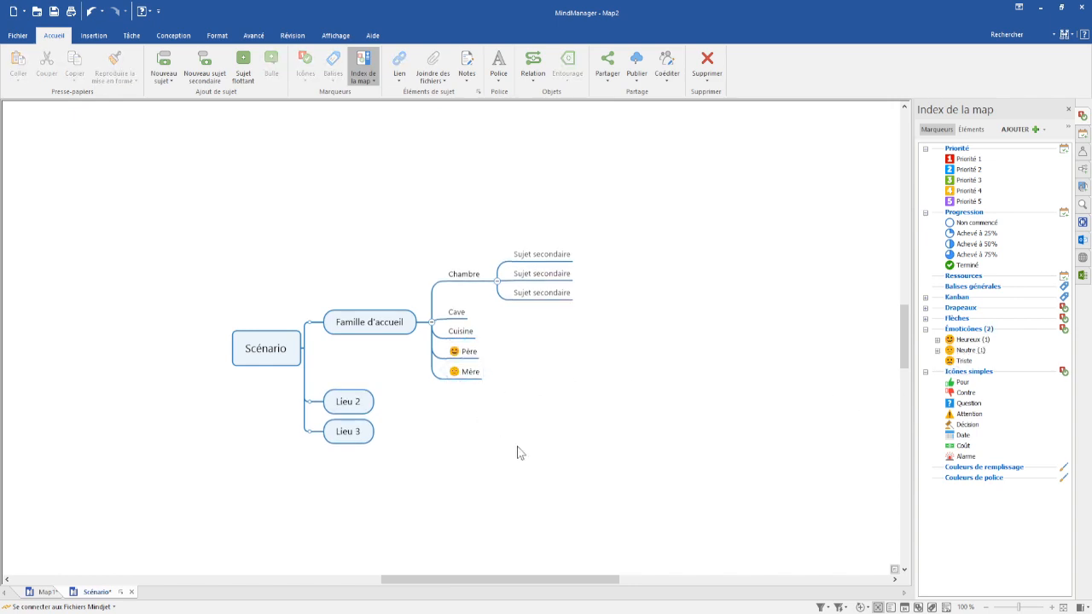
Add the topic note "N'a pas l'air bien." to Père
left_click(464, 350)
left_click(467, 67)
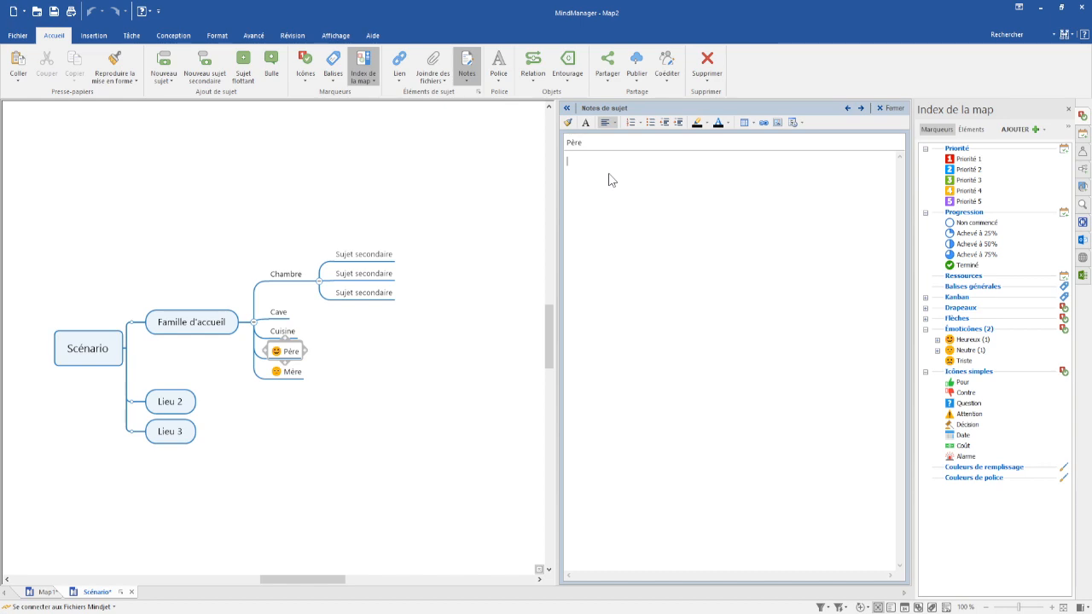
left_click_drag(387, 381, 437, 385)
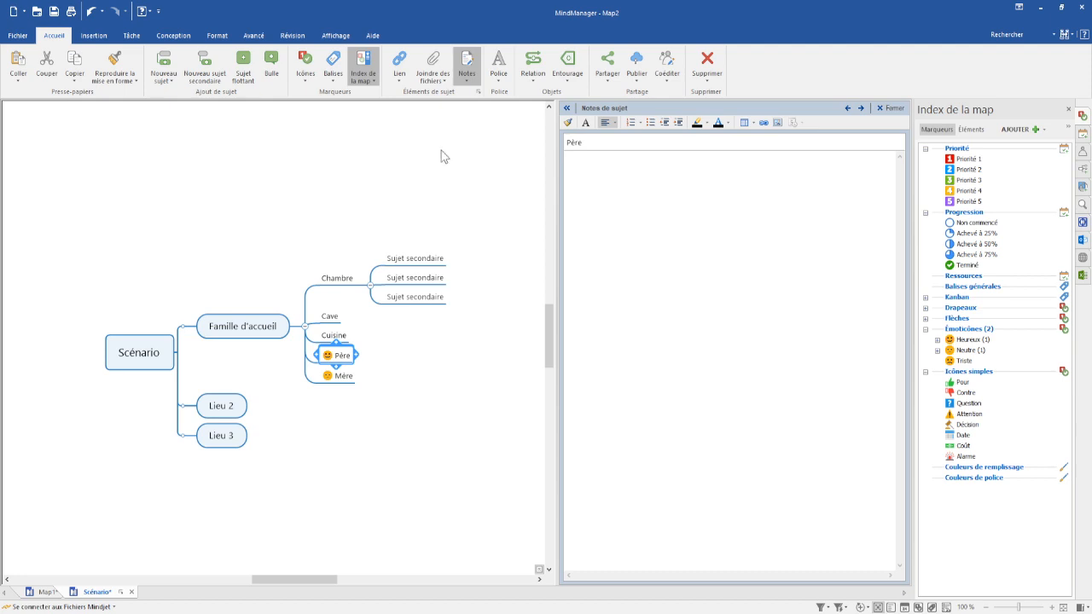
left_click(649, 231)
type("N'a pas l'air bien.")
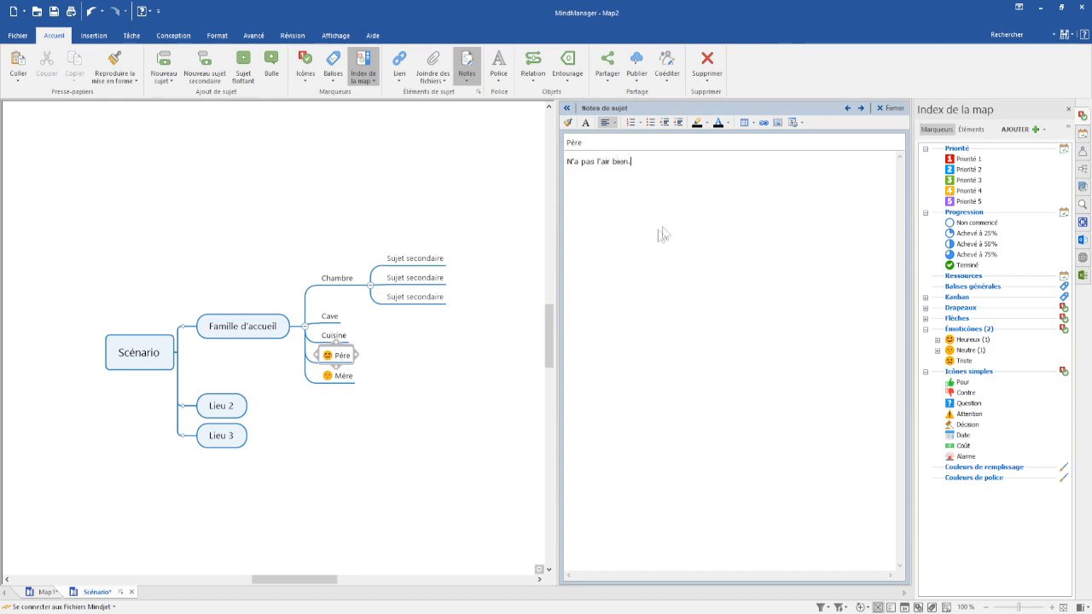
Collapse and re-expand the Famille d'accueil branch, and export the map as Map2.html for viewing in the browser
left_click(310, 337)
left_click(305, 326)
left_click(305, 326)
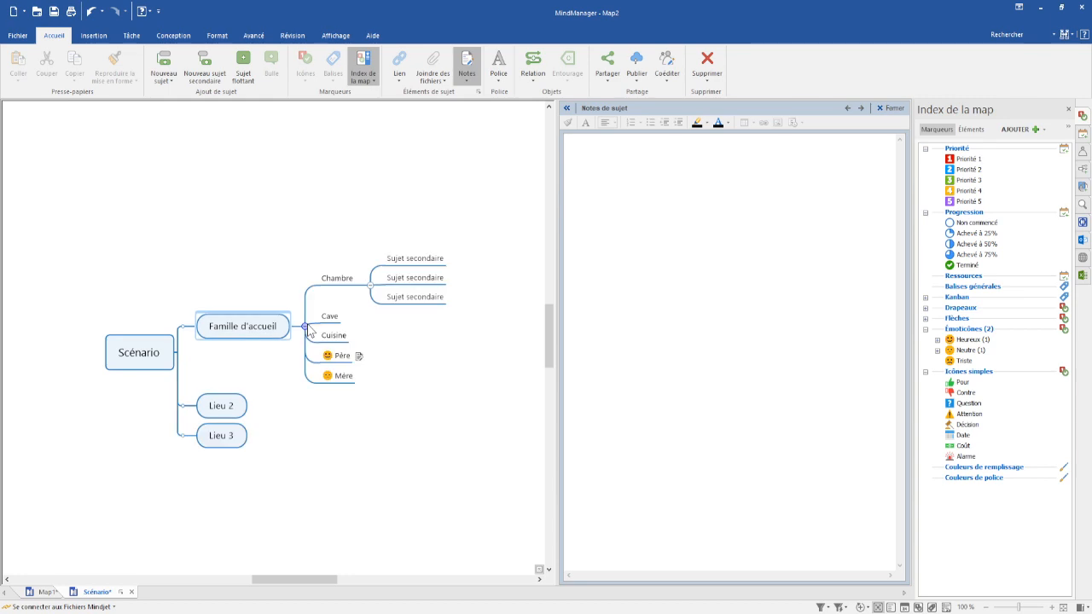
left_click(22, 40)
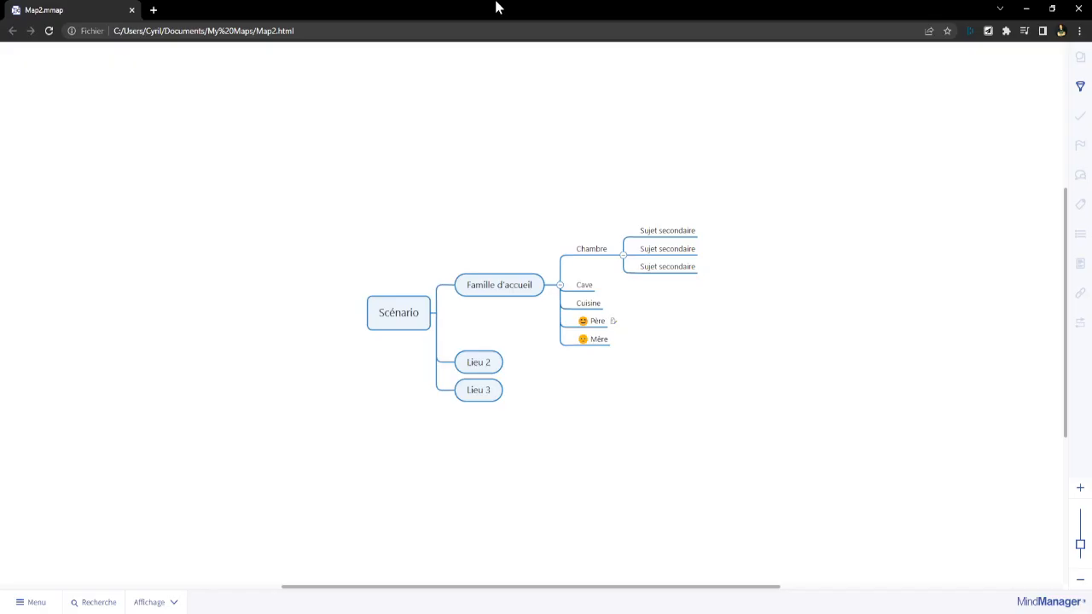
Test collapsing and expanding the Famille d'accueil and Chambre branches in the exported map, and view Père's note in a widened pane
left_click(561, 285)
left_click(560, 285)
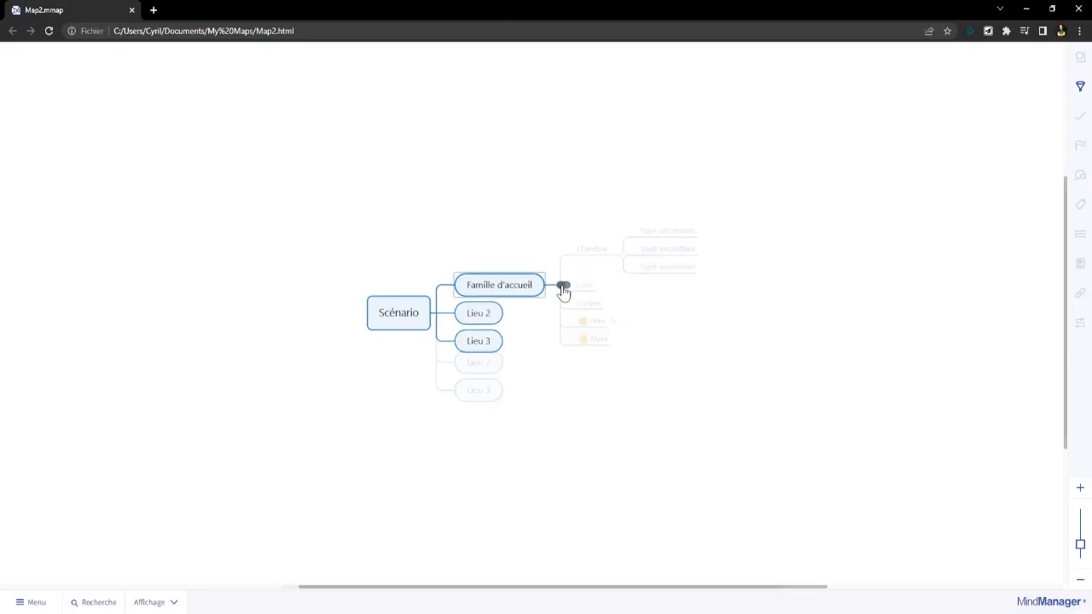
left_click(625, 256)
left_click(624, 256)
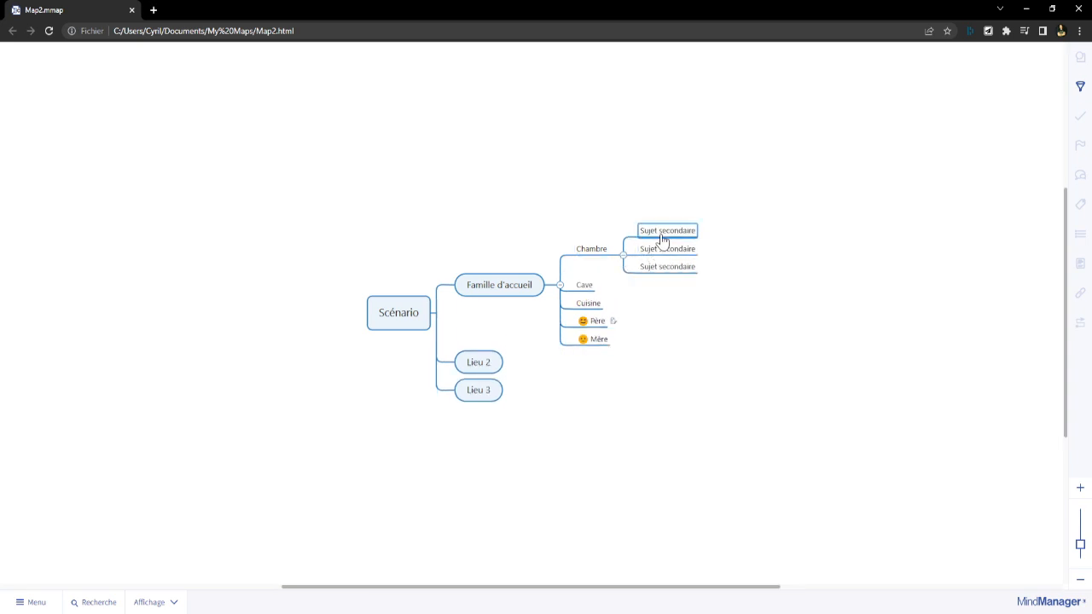
left_click(614, 321)
left_click_drag(907, 227, 731, 236)
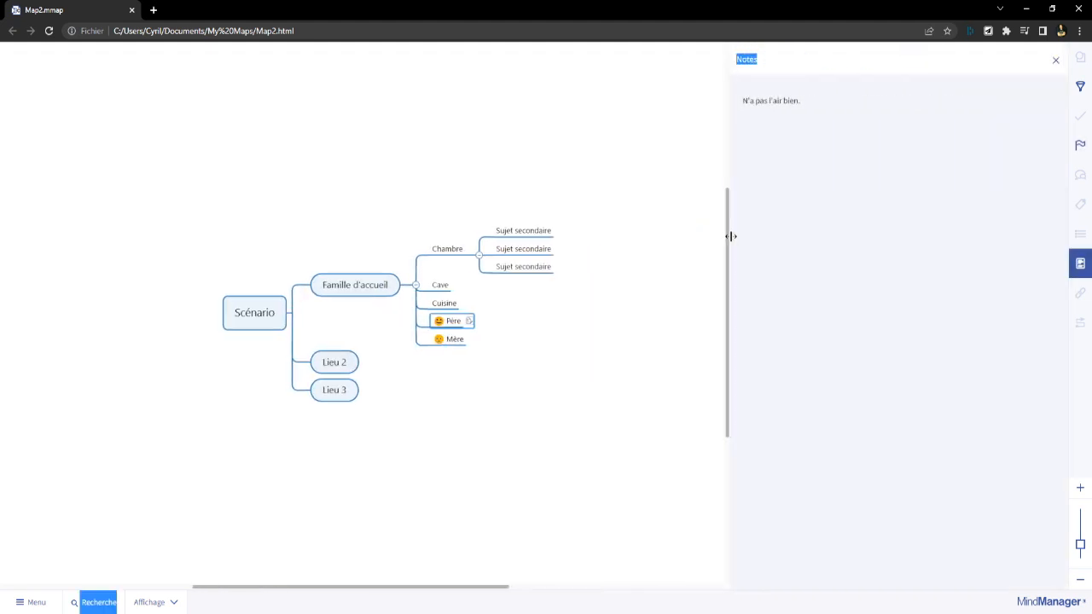